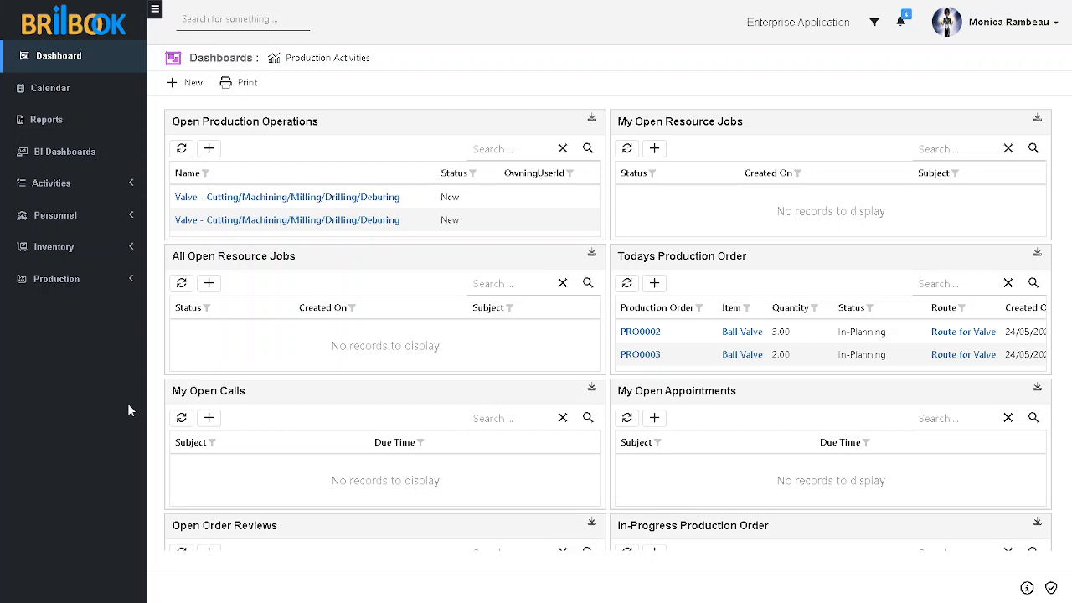
Open the Ball Valve production order with status Approved By Design and run Plan on it.
{"action": "left_click", "coordinate": [130, 283]}
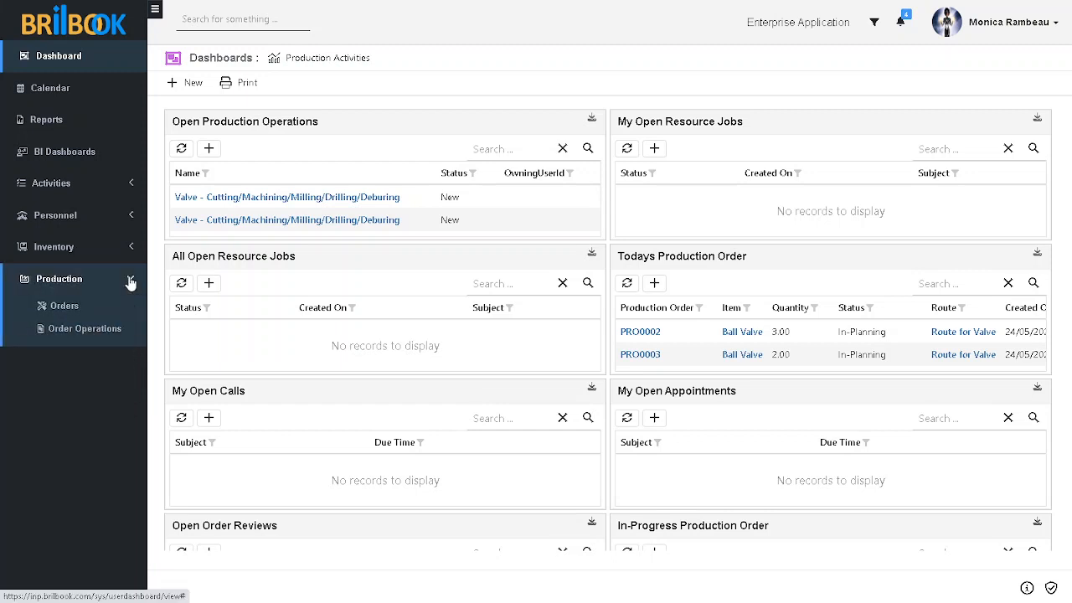
{"action": "left_click", "coordinate": [66, 311]}
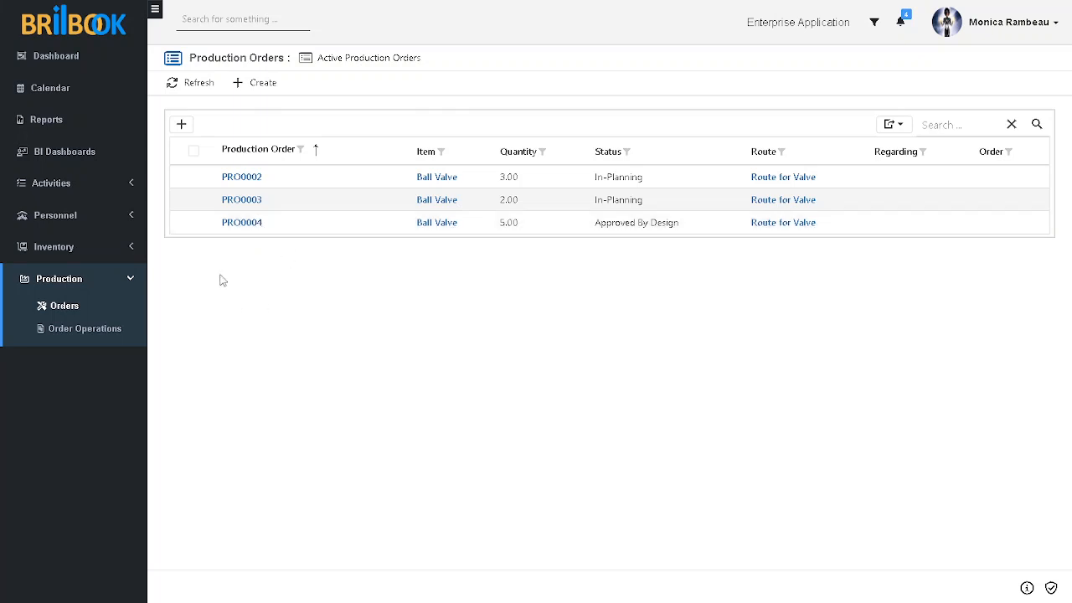
{"action": "left_click", "coordinate": [248, 230]}
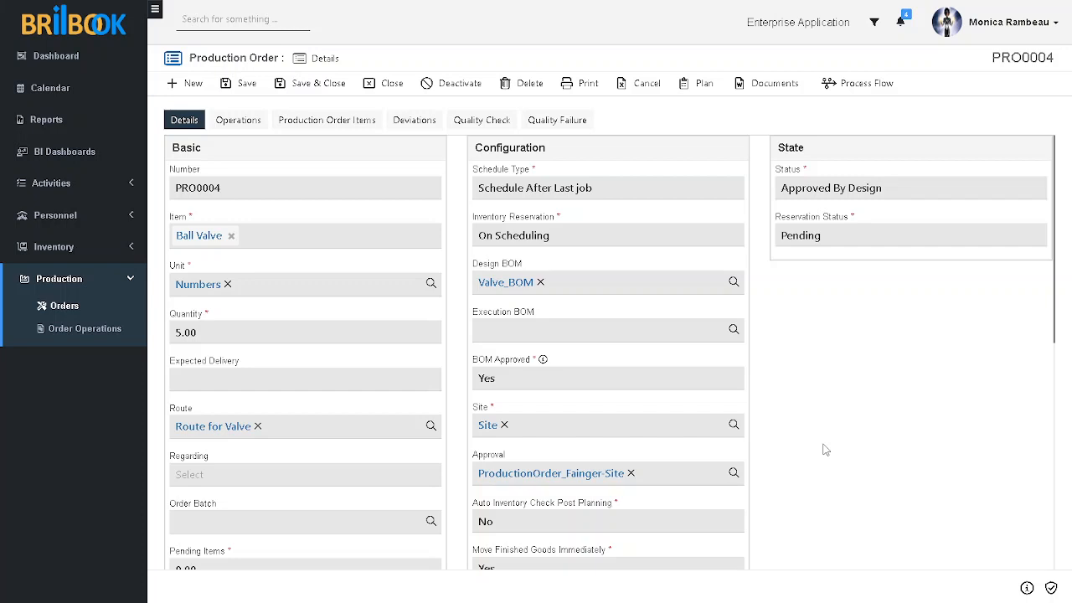
{"action": "left_click", "coordinate": [694, 86]}
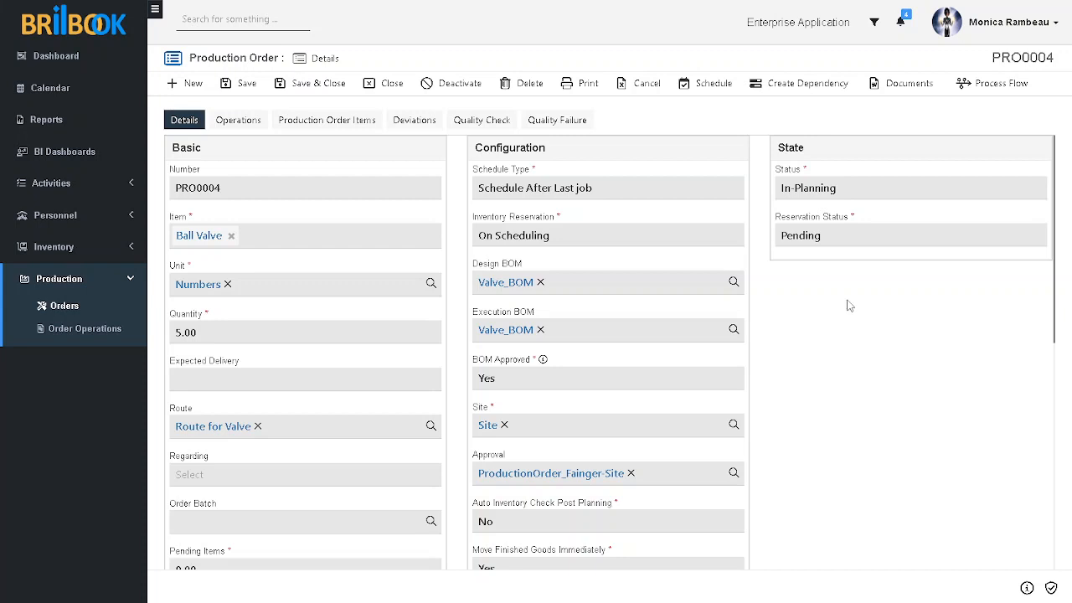
Open the newest subcontracting order from the latest notifications and view its materials.
{"action": "left_click", "coordinate": [902, 25]}
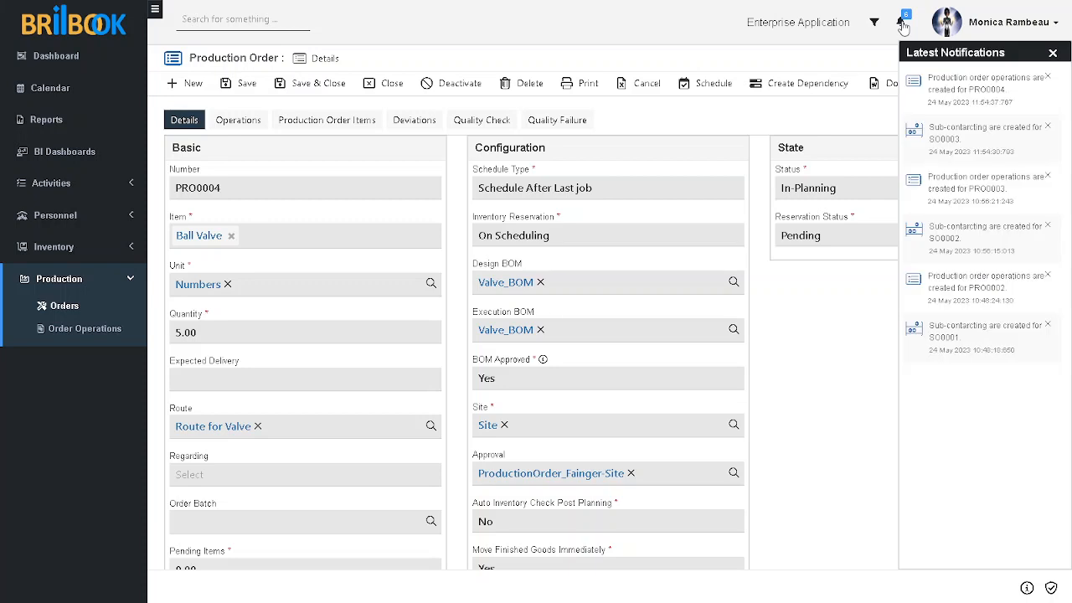
{"action": "left_click", "coordinate": [961, 136]}
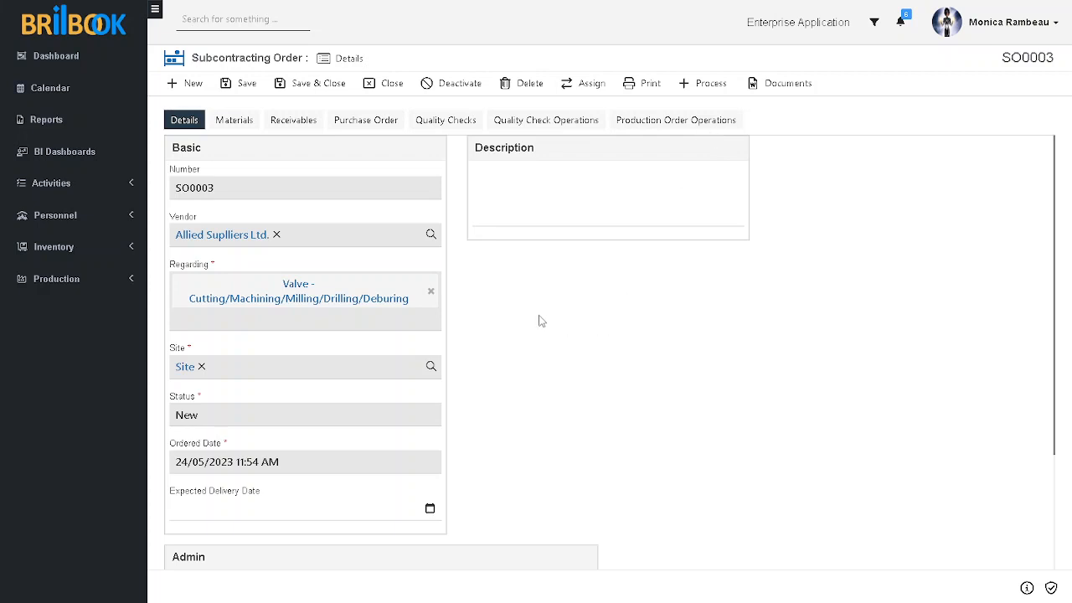
{"action": "left_click", "coordinate": [247, 121]}
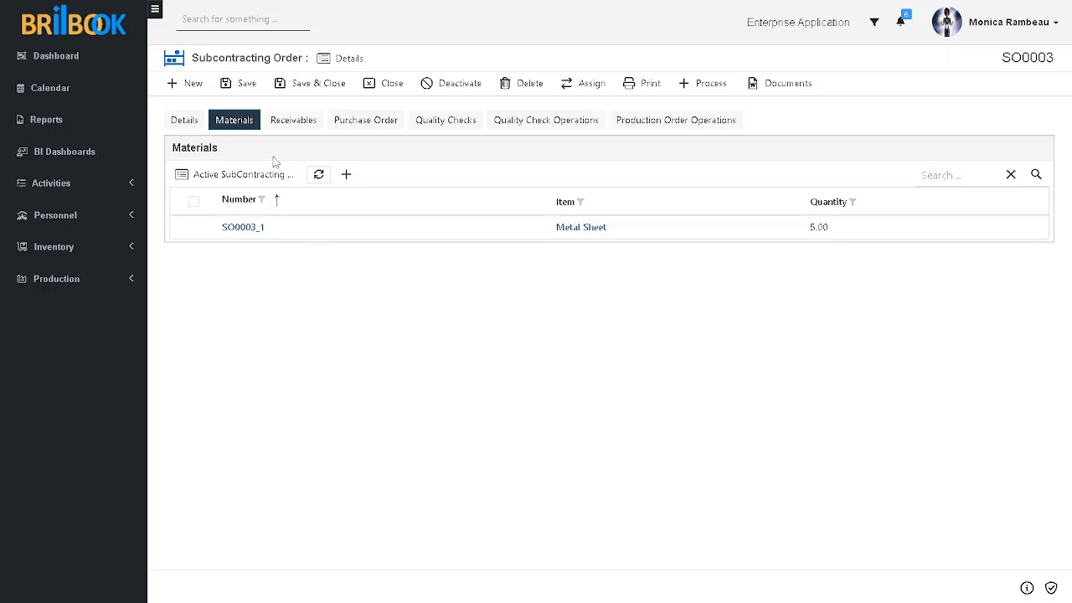
Create a receivable for the subcontracting order using the full form, naming it with the order's number followed by "_Receivable".
{"action": "left_click", "coordinate": [316, 122]}
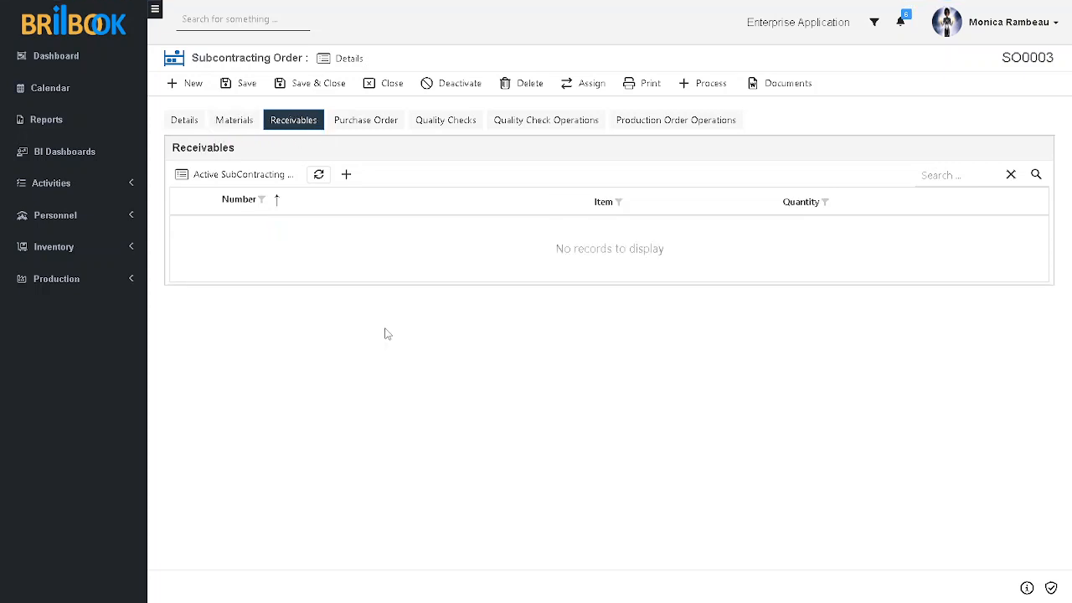
{"action": "left_click", "coordinate": [345, 177]}
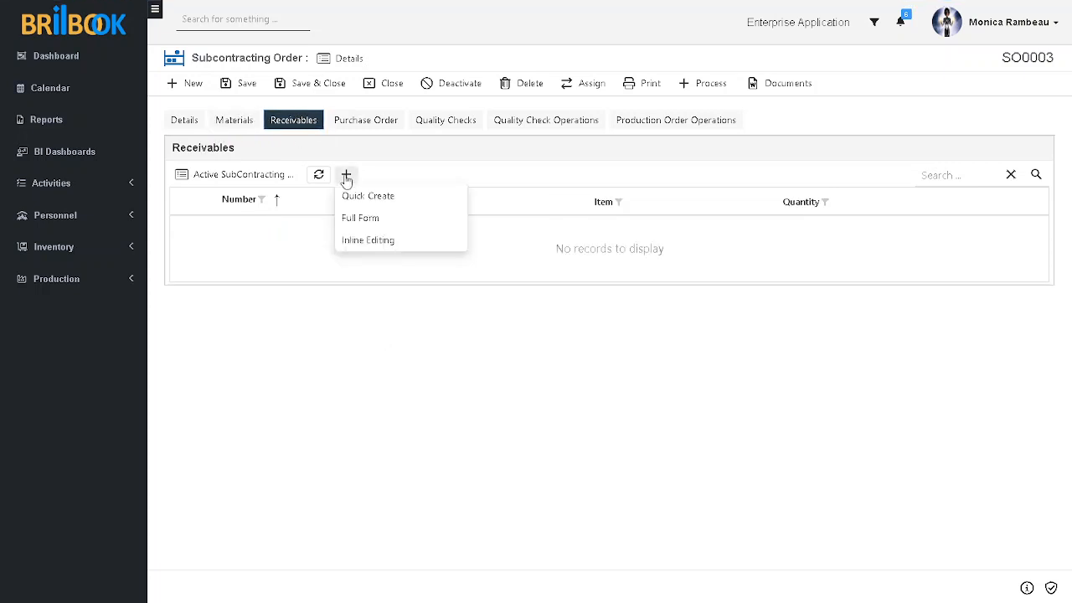
{"action": "left_click", "coordinate": [360, 220]}
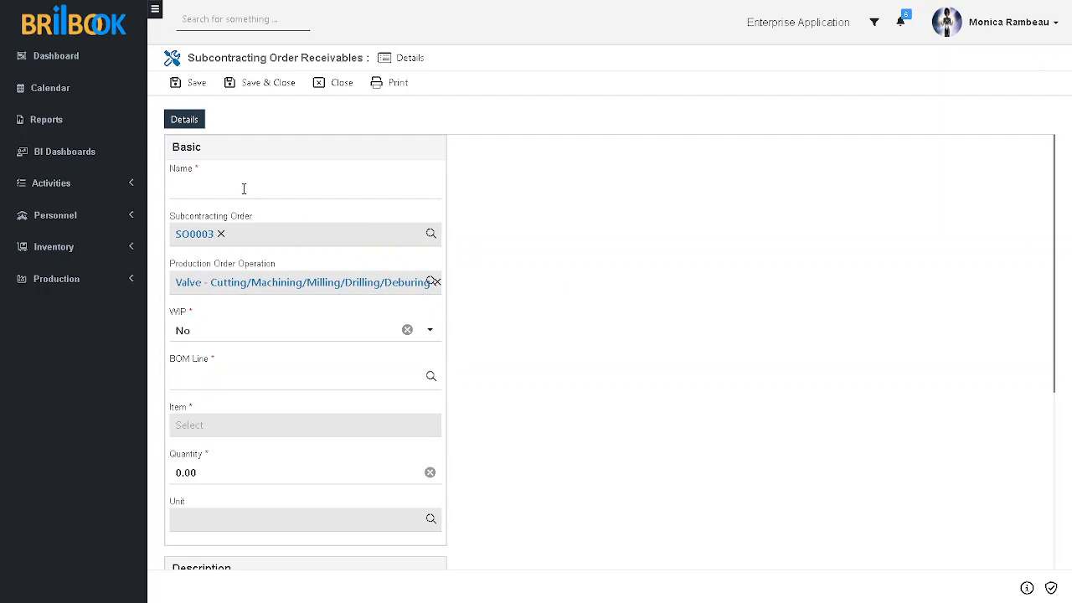
{"action": "left_click", "coordinate": [287, 193]}
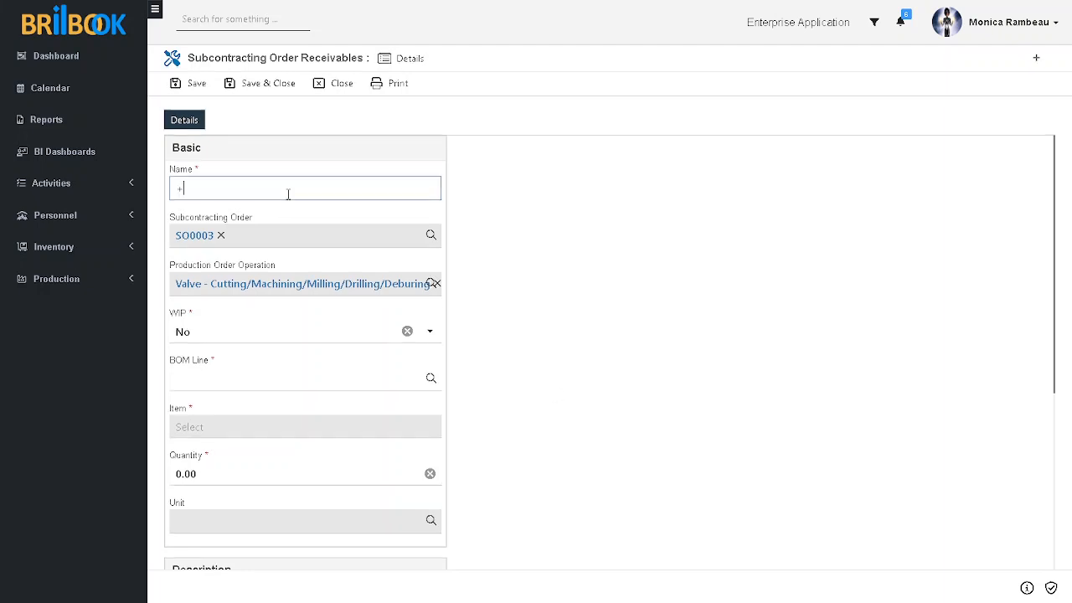
{"action": "left_click", "coordinate": [274, 184]}
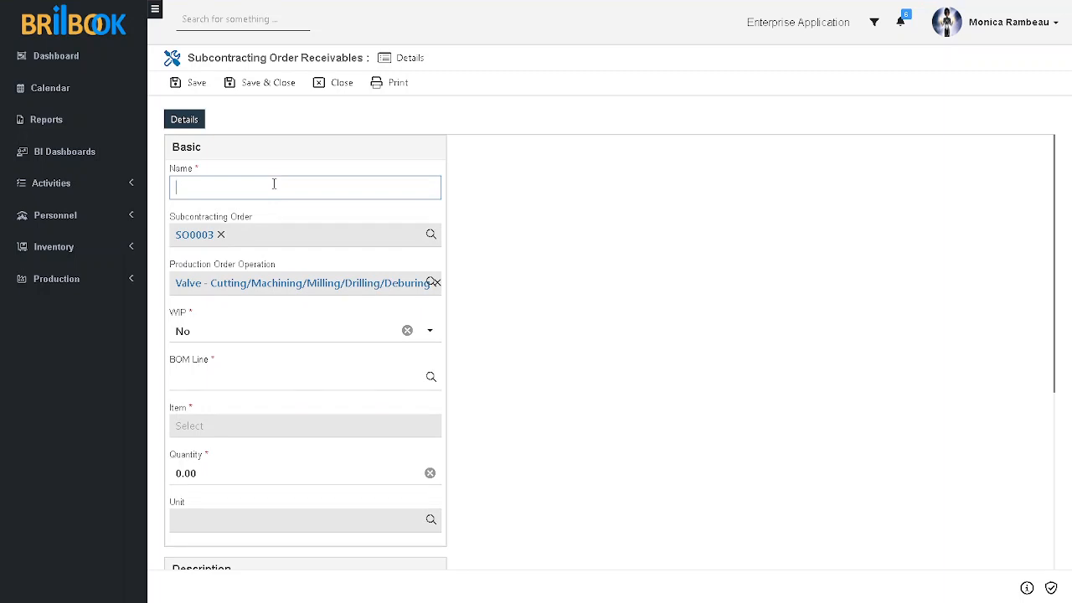
{"action": "type", "text": "SO"}
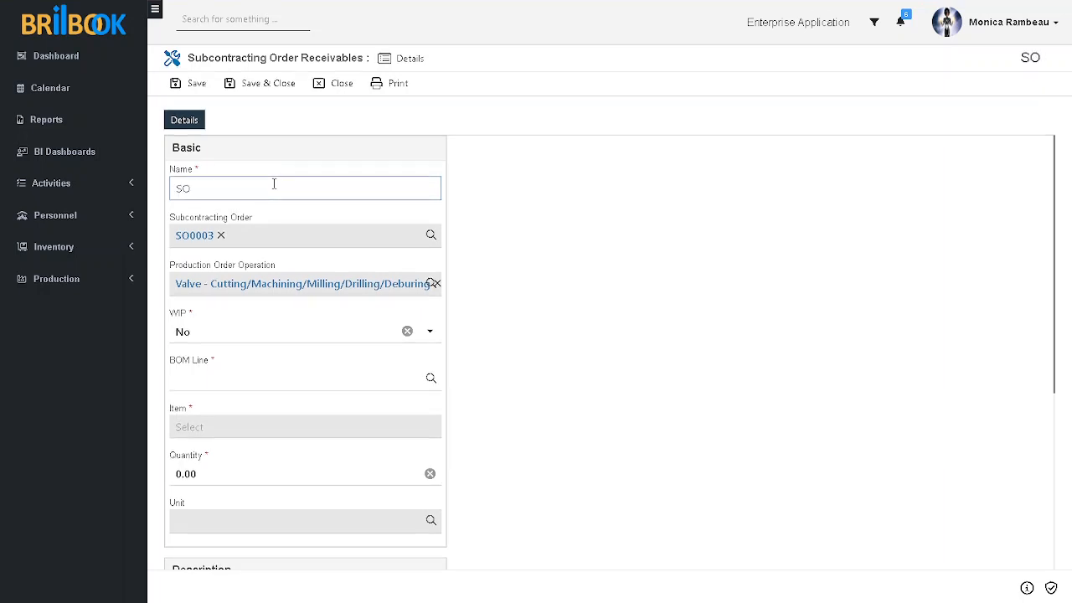
{"action": "type", "text": "0003_Rec"}
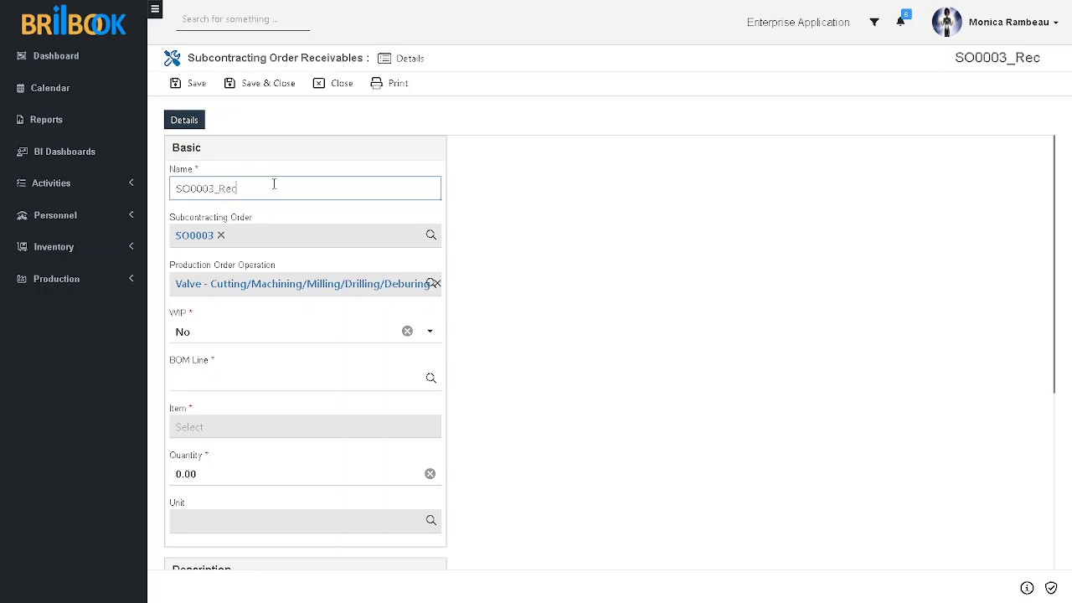
{"action": "type", "text": "i"}
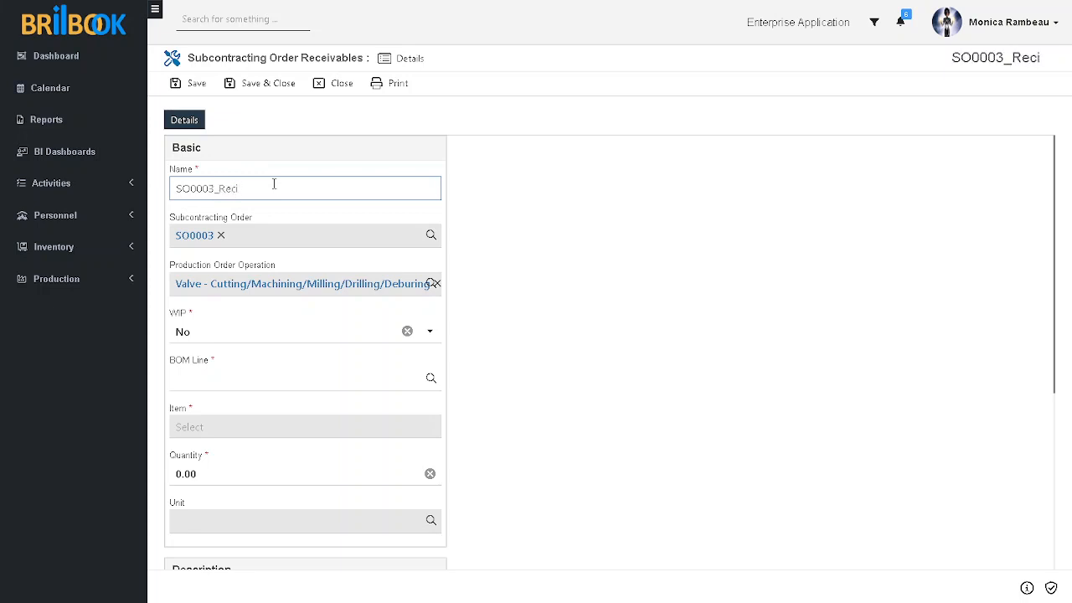
{"action": "key", "text": "BackSpace"}
{"action": "type", "text": "ei"}
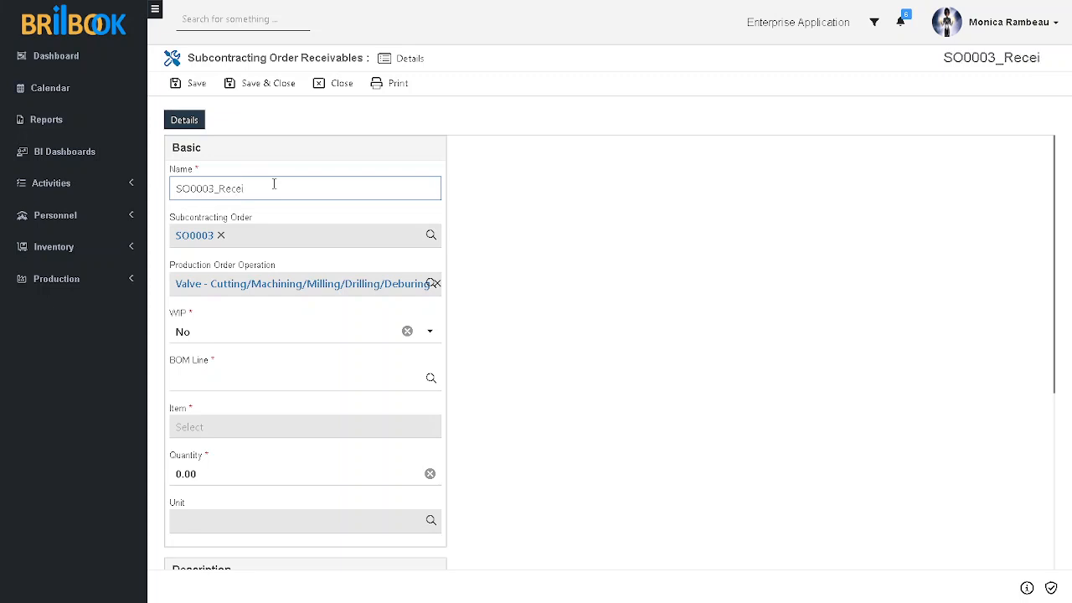
{"action": "type", "text": "va"}
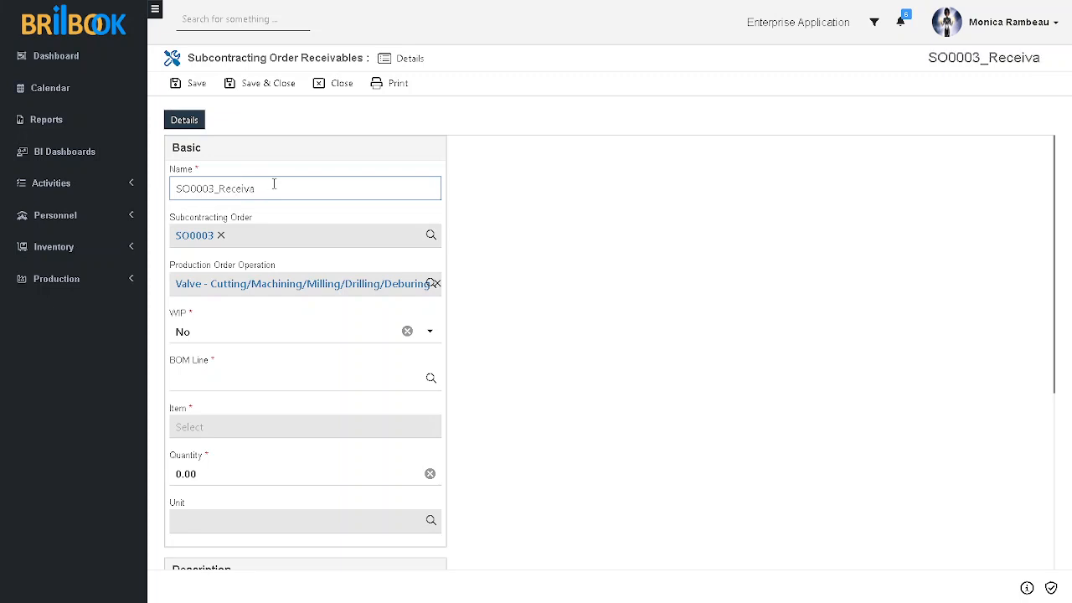
{"action": "type", "text": "ble"}
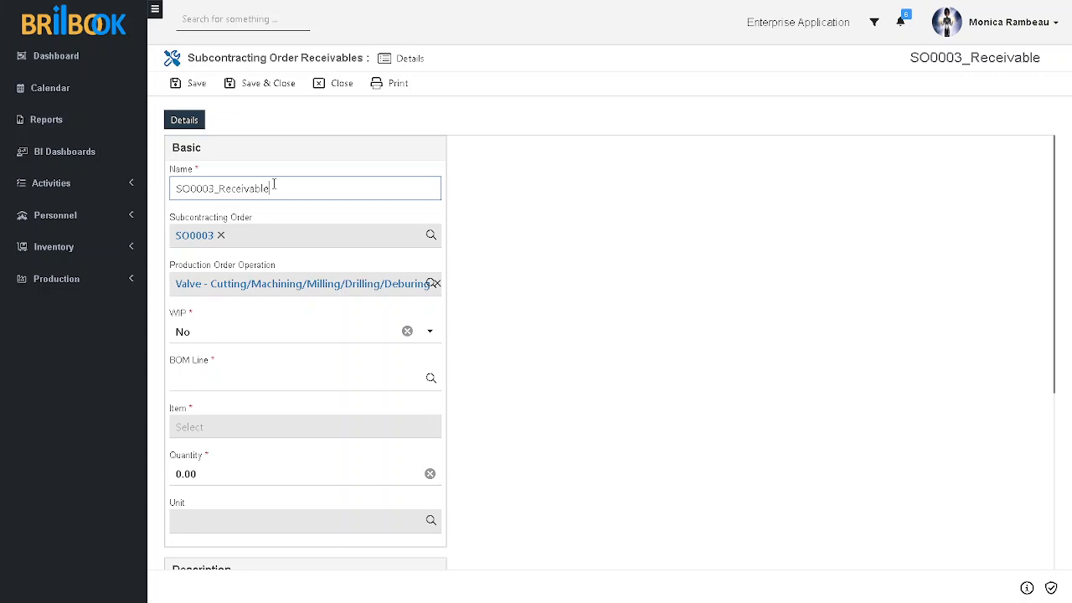
{"action": "left_click", "coordinate": [628, 343]}
Select Metal Sheet as the receivable's BOM line, set its quantity to 5, then save and close it.
{"action": "left_click", "coordinate": [298, 383]}
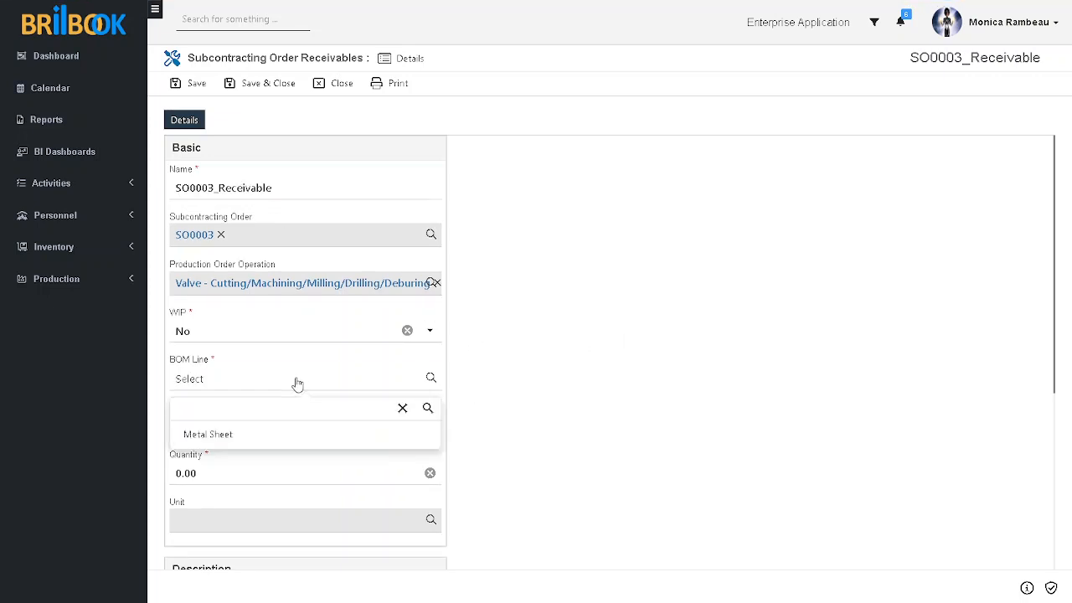
{"action": "left_click", "coordinate": [282, 434]}
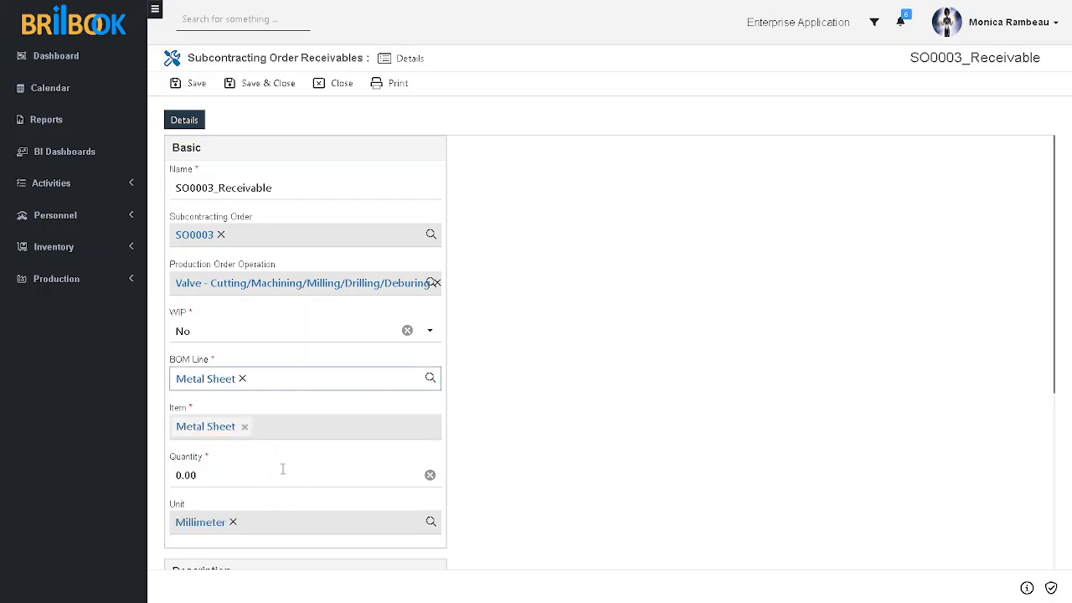
{"action": "left_click", "coordinate": [279, 474]}
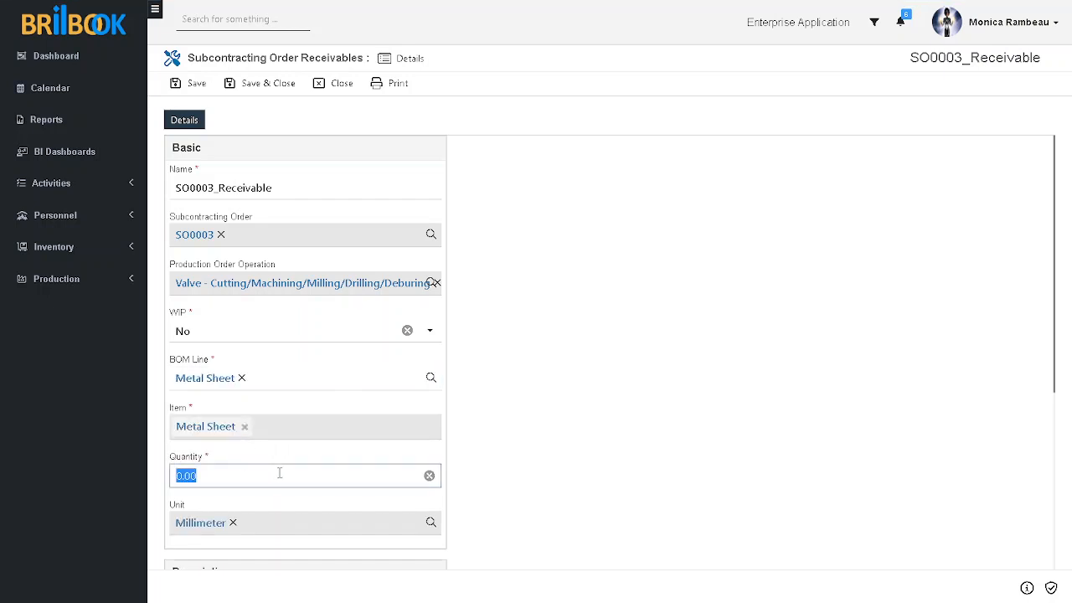
{"action": "type", "text": "5"}
{"action": "left_click", "coordinate": [519, 476]}
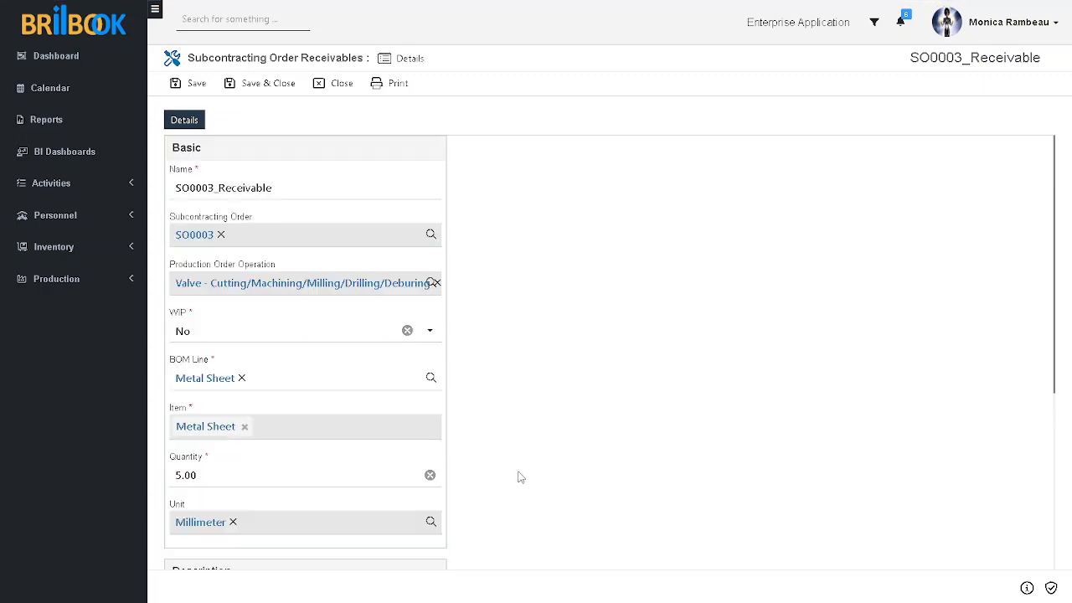
{"action": "left_click", "coordinate": [262, 82]}
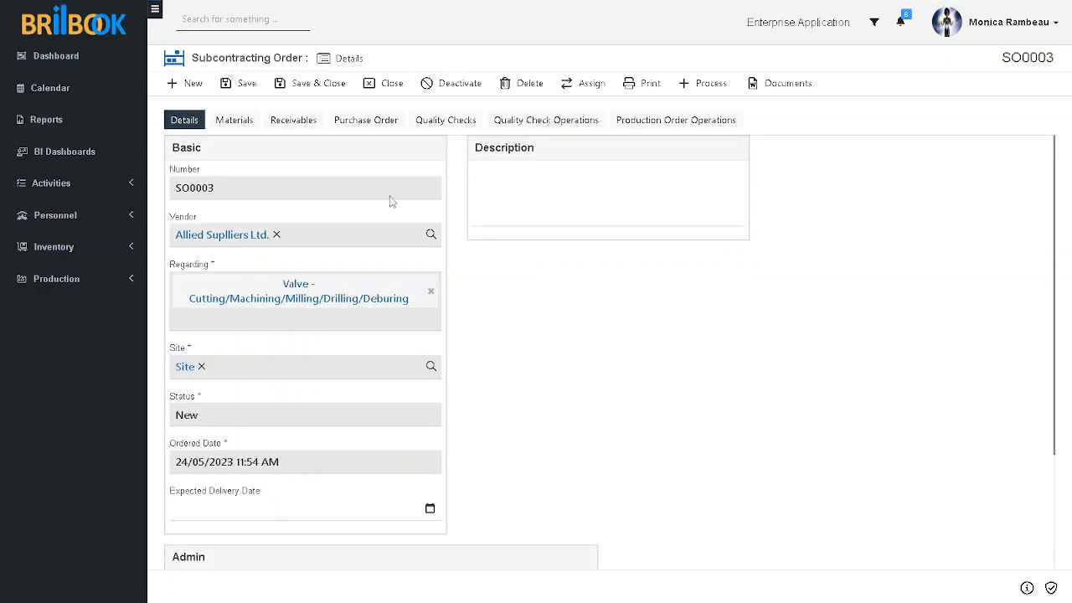
Check the subcontracting order's receivables, process the order and open its linked purchase order for Allied Suplliers Ltd.
{"action": "left_click", "coordinate": [295, 120]}
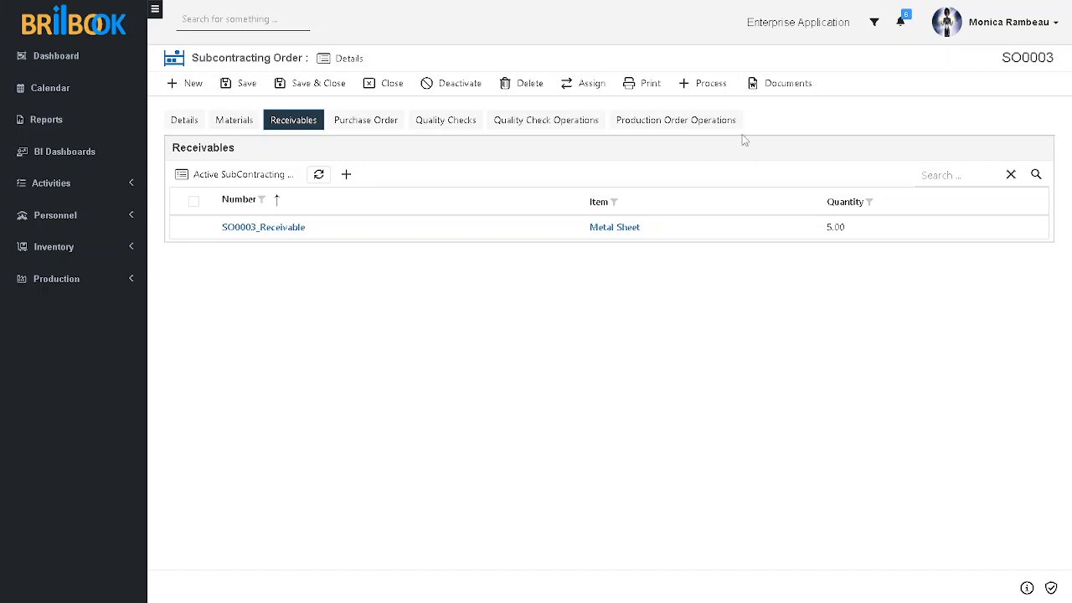
{"action": "left_click", "coordinate": [713, 87]}
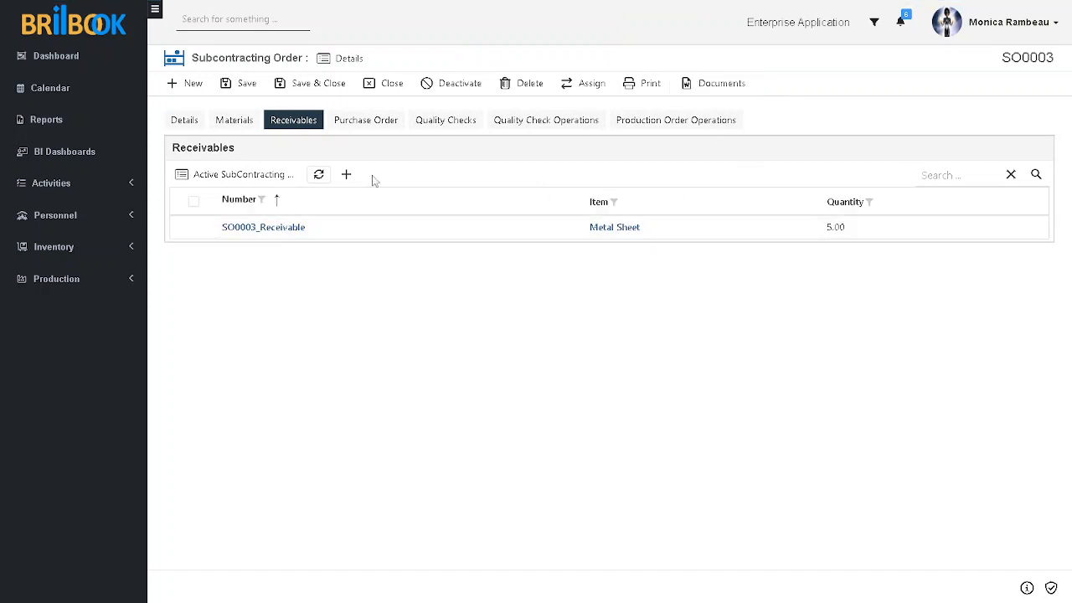
{"action": "left_click", "coordinate": [383, 125]}
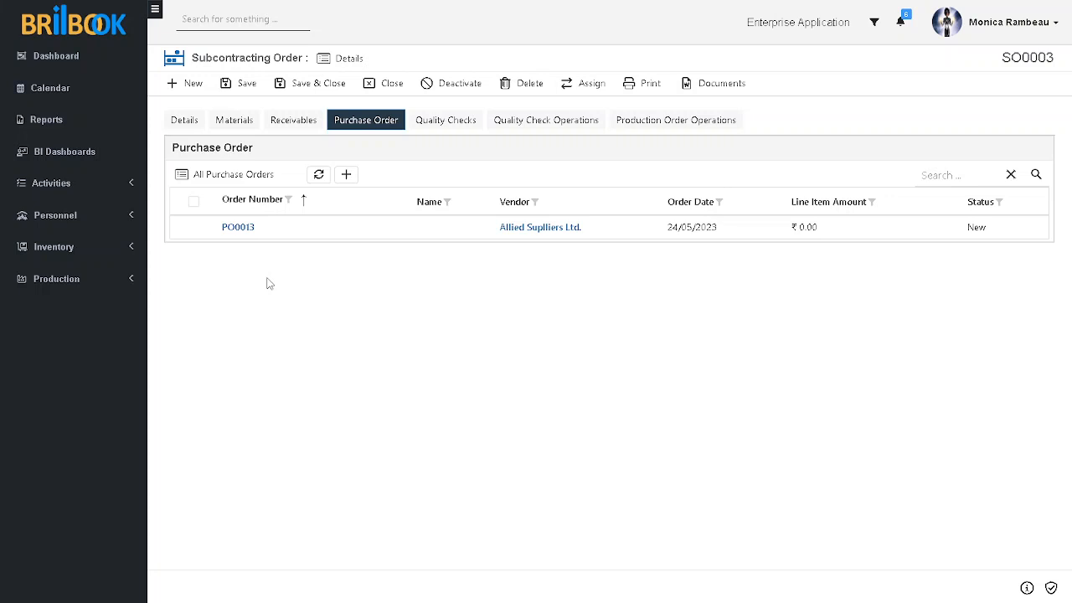
{"action": "left_click", "coordinate": [243, 231]}
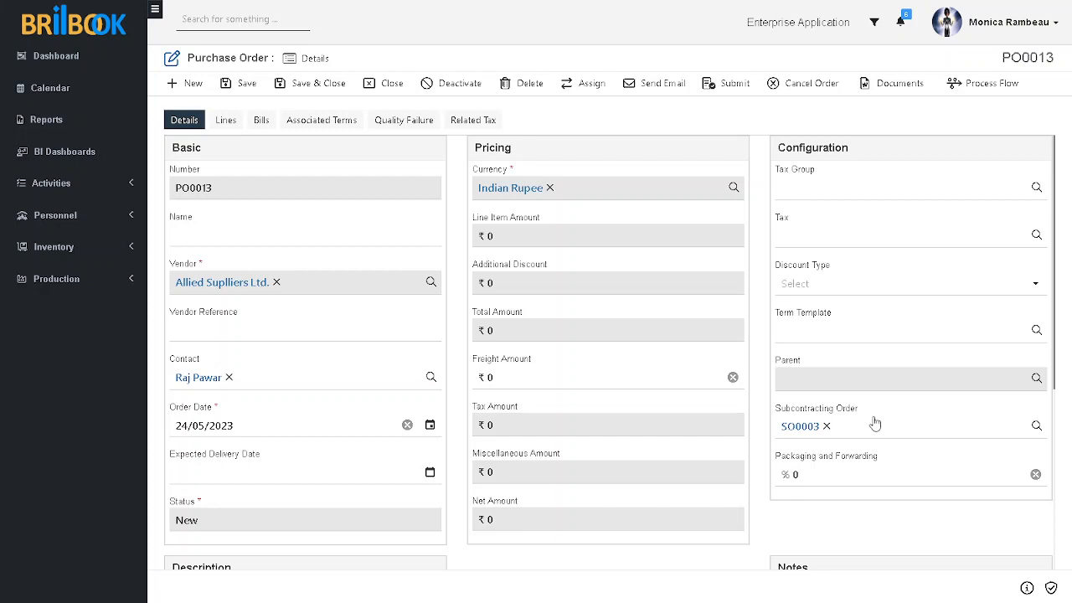
Log out of the current production account and return to the login form.
{"action": "left_click", "coordinate": [1029, 23]}
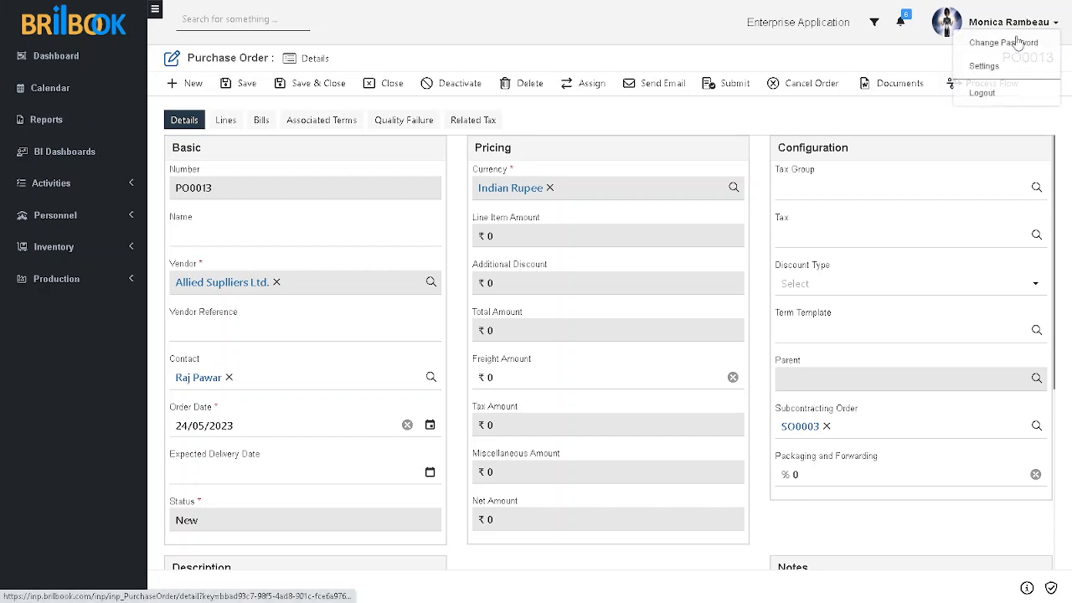
{"action": "left_click", "coordinate": [982, 93]}
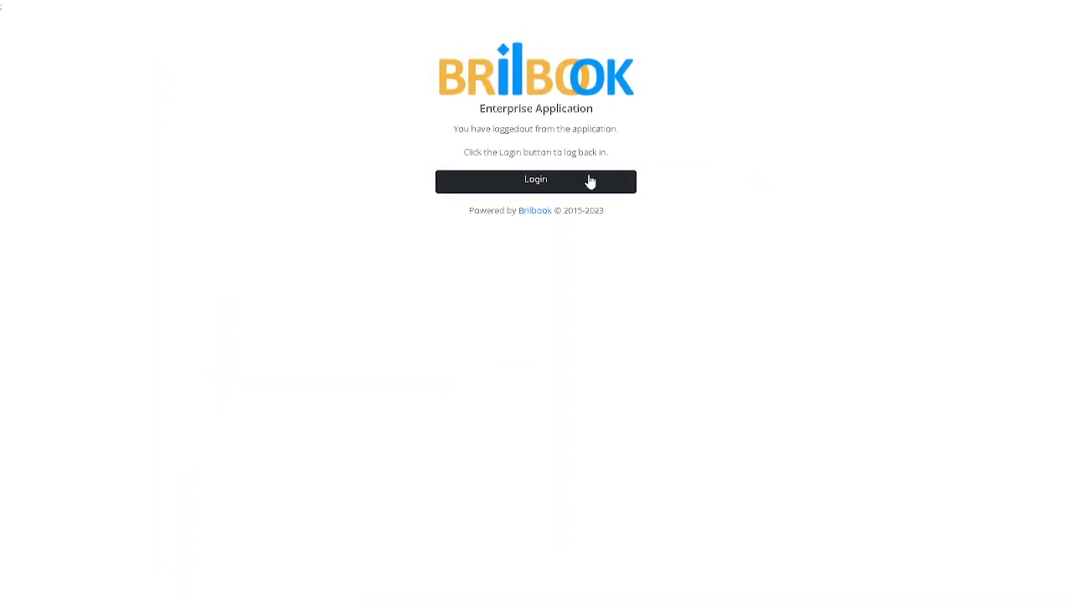
{"action": "left_click", "coordinate": [573, 184]}
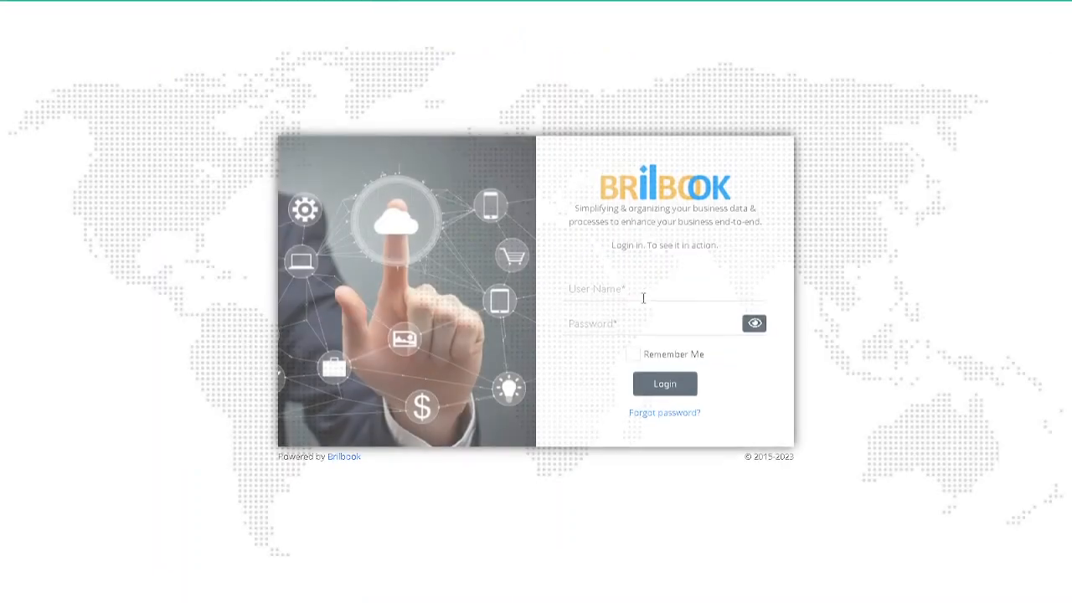
Replace the prefilled user name with Purchaseuser, fill in the saved account password and log in.
{"action": "left_click", "coordinate": [643, 295]}
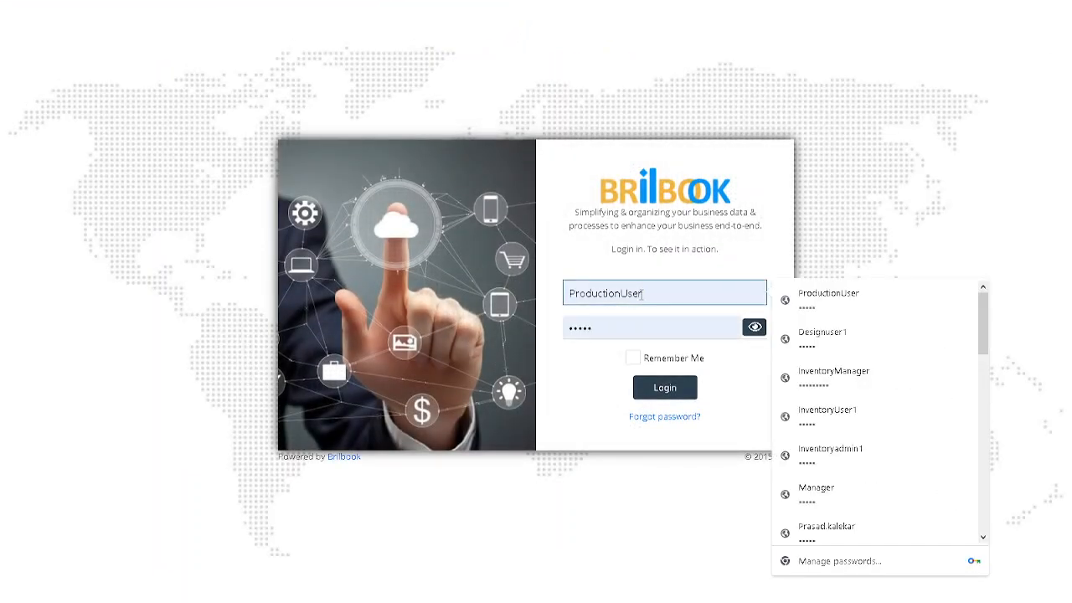
{"action": "key", "text": "BackSpace"}
{"action": "key", "text": "BackSpace"}
{"action": "key", "text": "BackSpace"}
{"action": "key", "text": "BackSpace"}
{"action": "key", "text": "BackSpace"}
{"action": "key", "text": "BackSpace"}
{"action": "key", "text": "BackSpace"}
{"action": "key", "text": "BackSpace"}
{"action": "key", "text": "BackSpace"}
{"action": "key", "text": "BackSpace"}
{"action": "key", "text": "BackSpace"}
{"action": "key", "text": "BackSpace"}
{"action": "key", "text": "BackSpace"}
{"action": "key", "text": "BackSpace"}
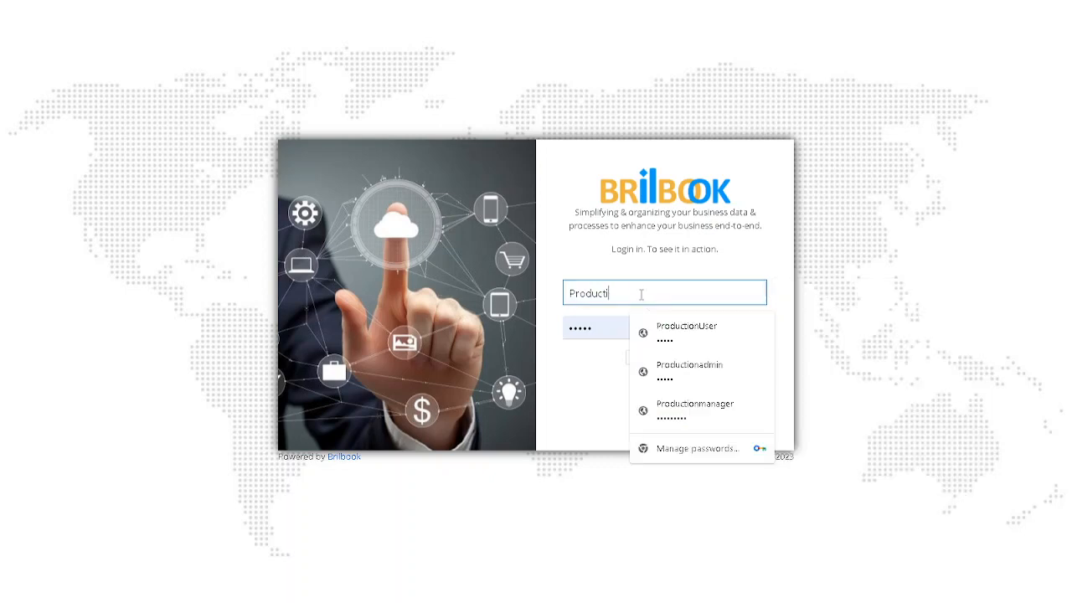
{"action": "type", "text": "Purchaseuser"}
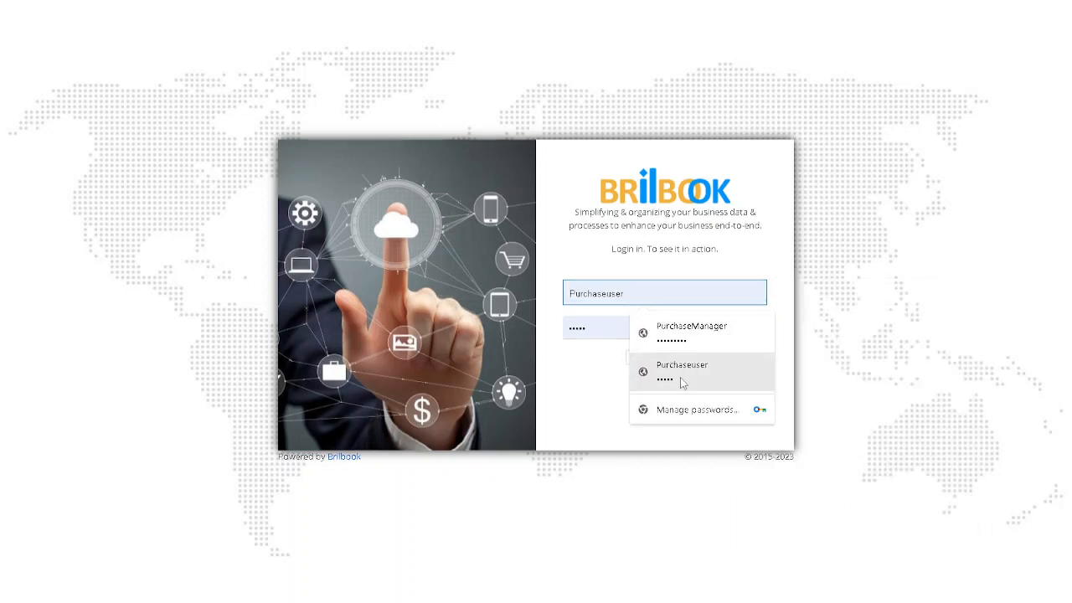
{"action": "left_click", "coordinate": [680, 372]}
{"action": "left_click", "coordinate": [654, 391]}
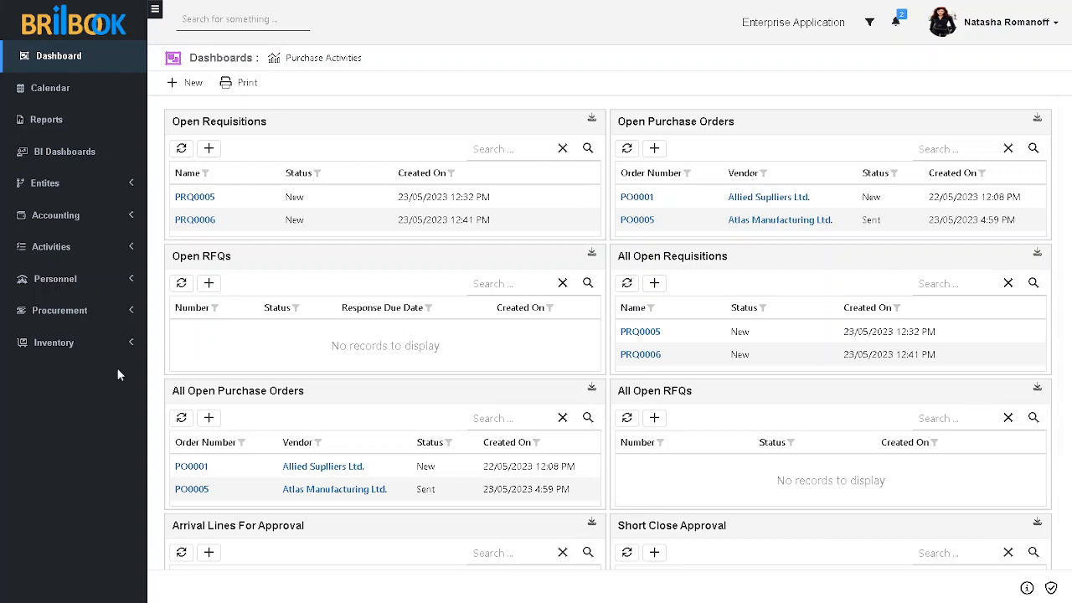
Show all purchase orders and open the Allied Suplliers Ltd. order dated 24/05/2023 with status New.
{"action": "left_click", "coordinate": [128, 316]}
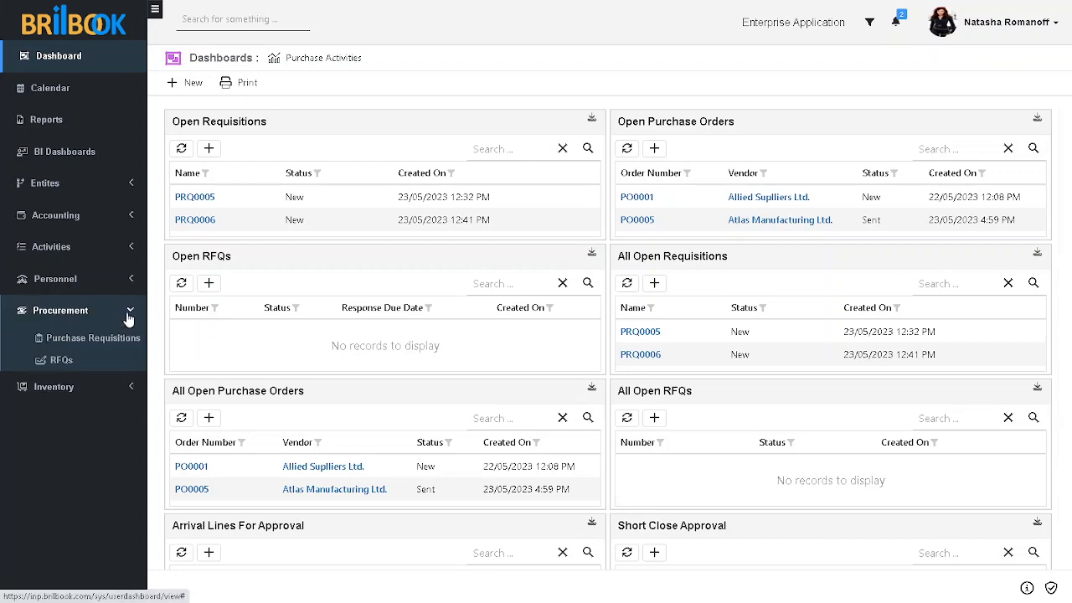
{"action": "left_click", "coordinate": [93, 401]}
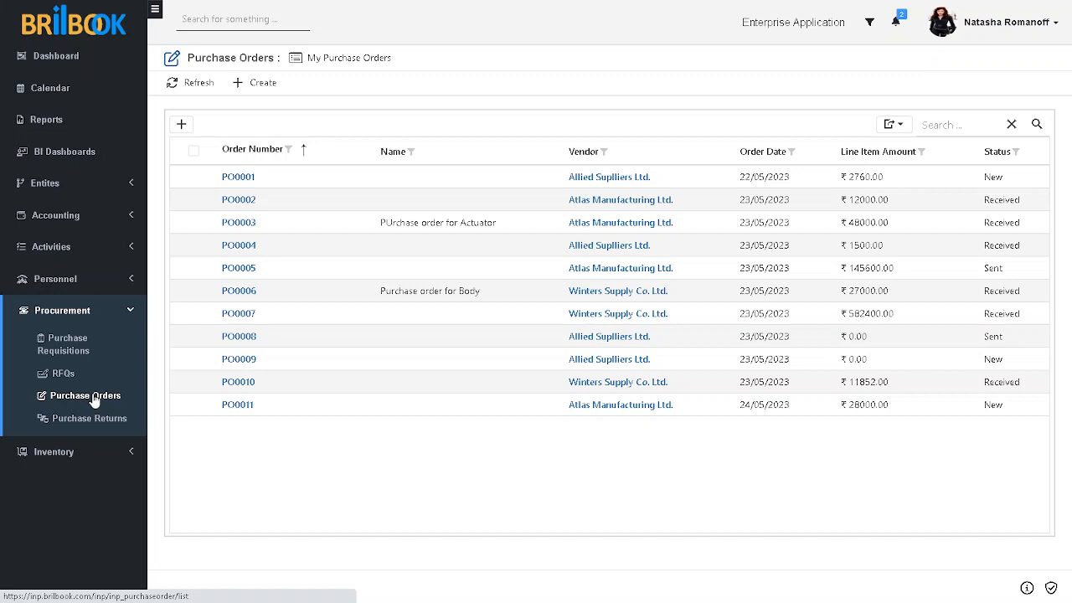
{"action": "left_click", "coordinate": [335, 61]}
{"action": "left_click", "coordinate": [328, 104]}
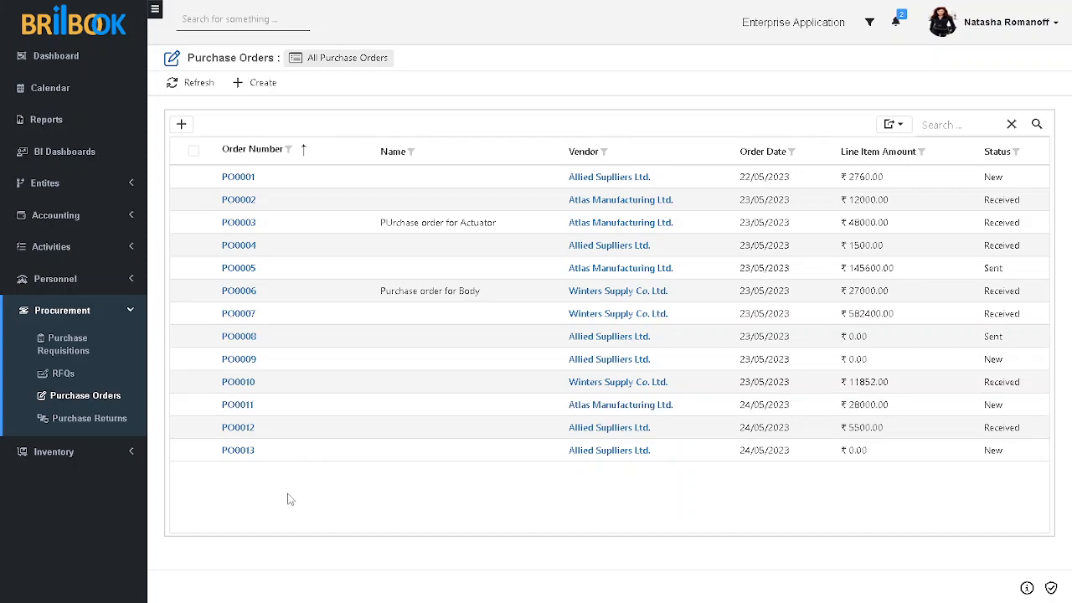
{"action": "left_click", "coordinate": [238, 453]}
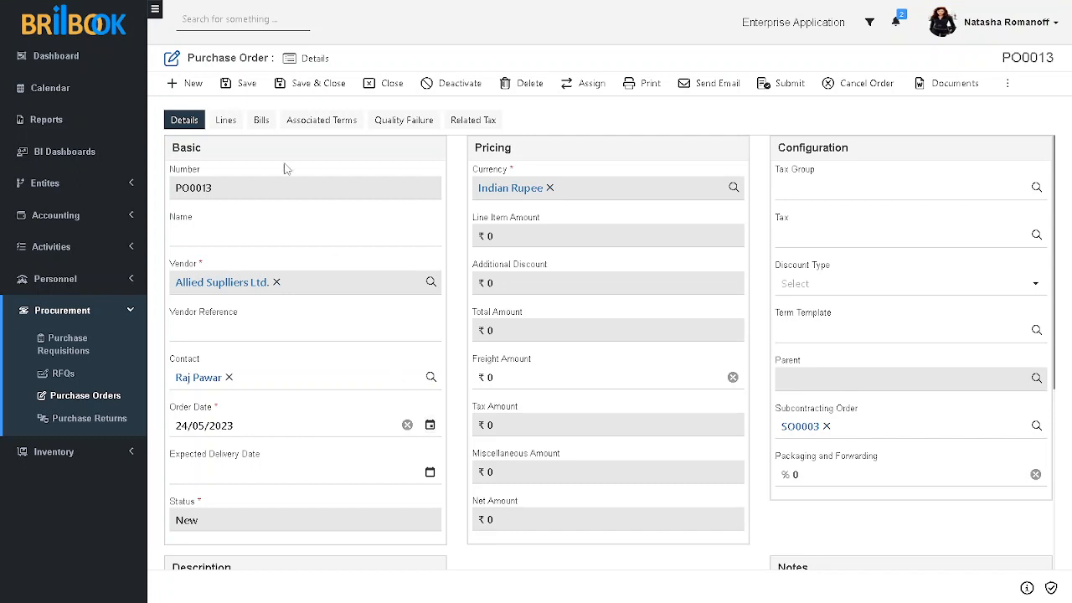
Create a purchase order line on this order and choose the product Ball Valve as its item.
{"action": "left_click", "coordinate": [222, 121]}
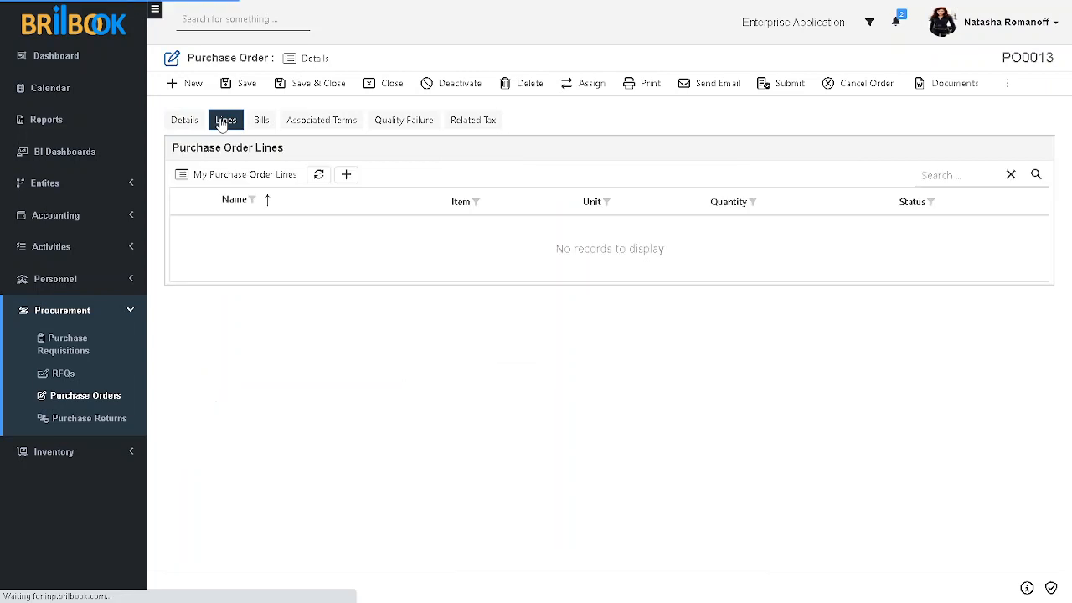
{"action": "left_click", "coordinate": [346, 174]}
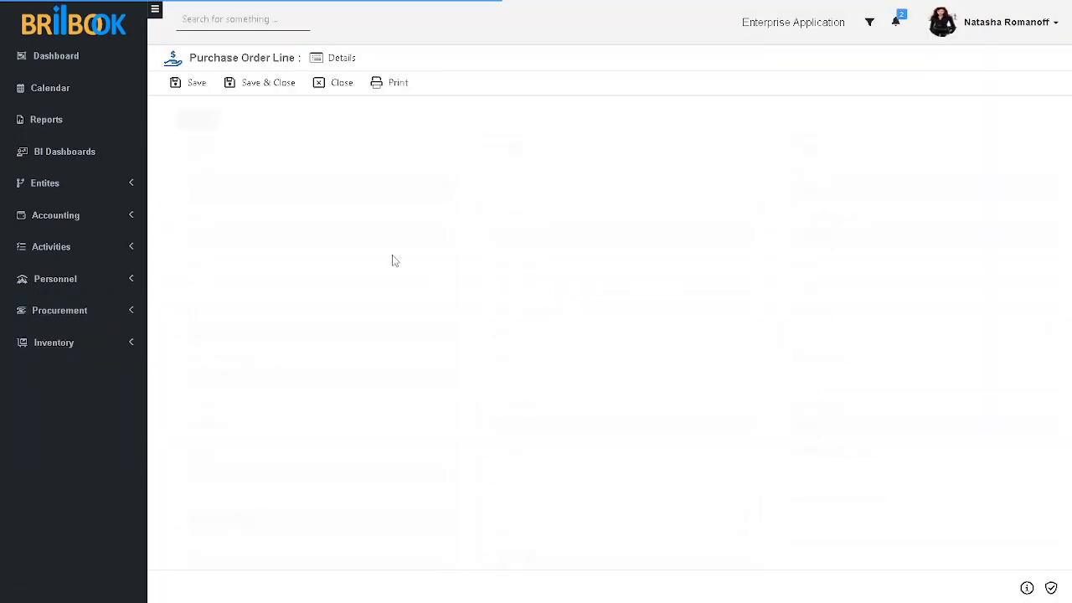
{"action": "left_click", "coordinate": [295, 289]}
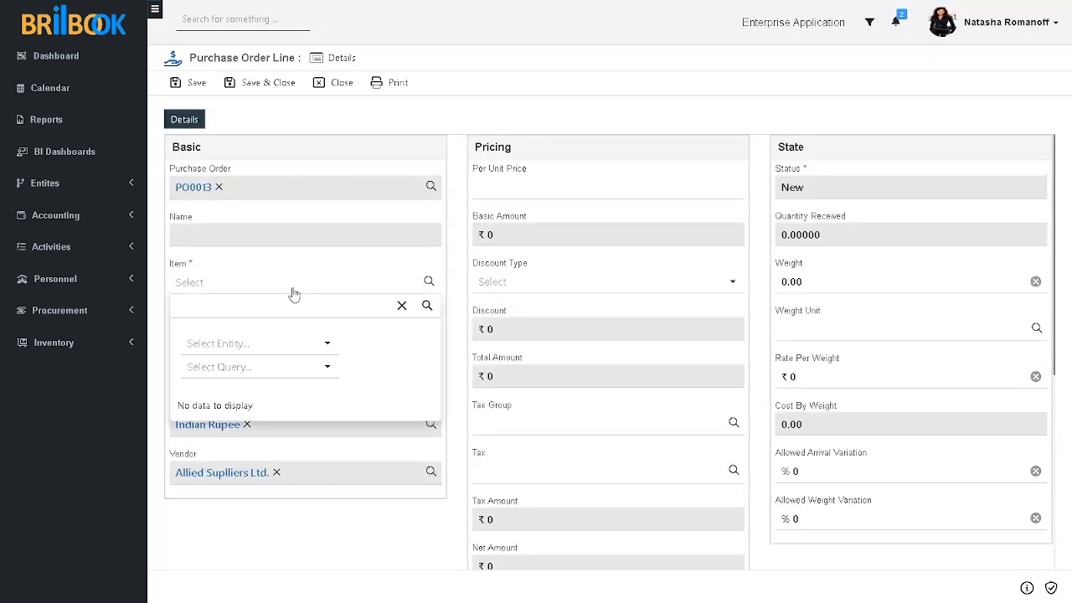
{"action": "left_click", "coordinate": [316, 352]}
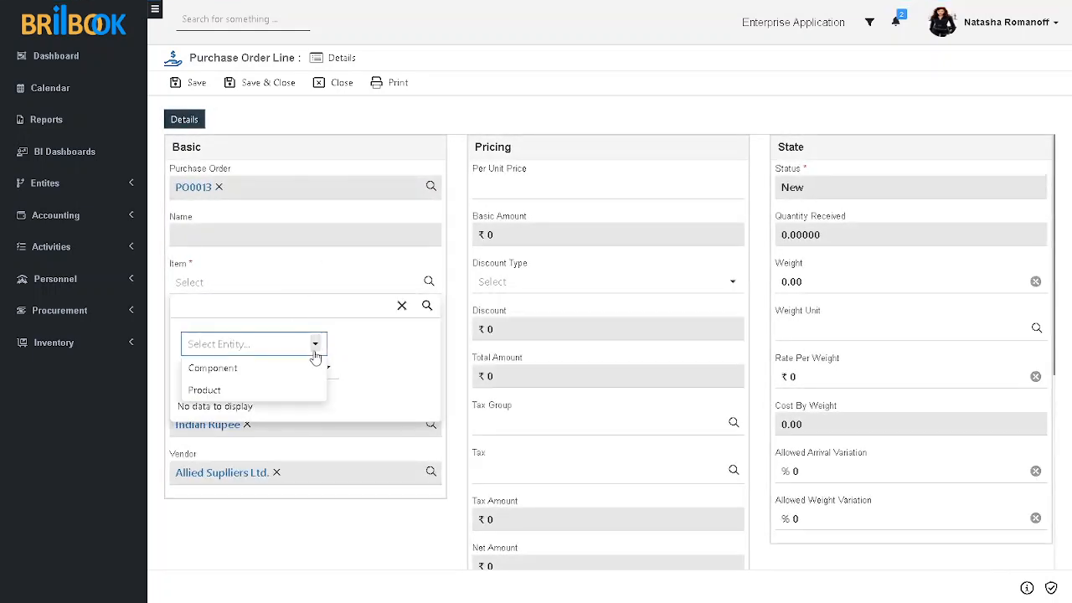
{"action": "left_click", "coordinate": [257, 389]}
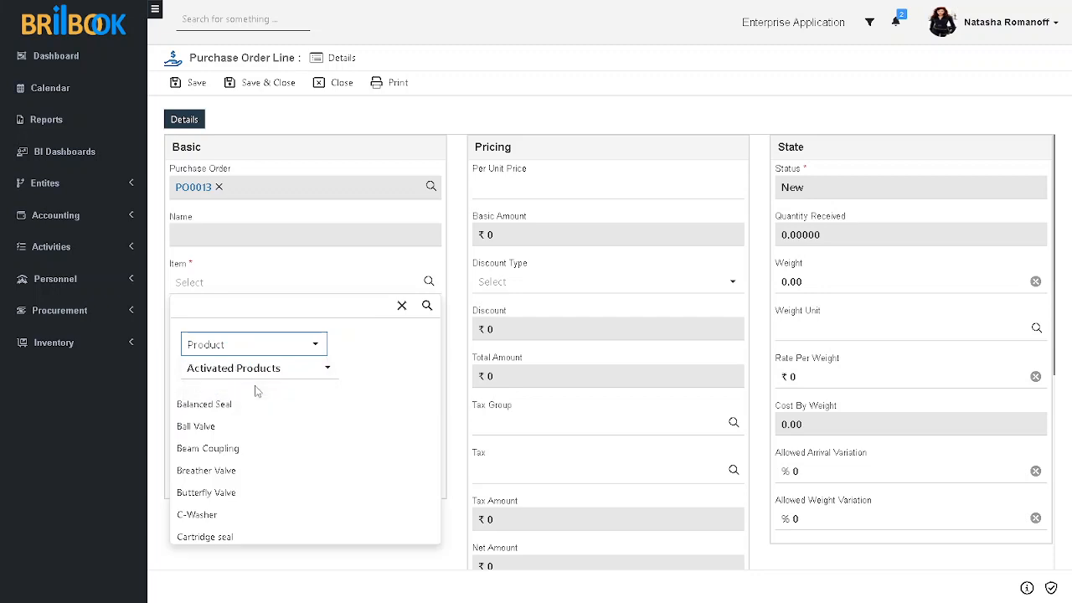
{"action": "left_click", "coordinate": [225, 426]}
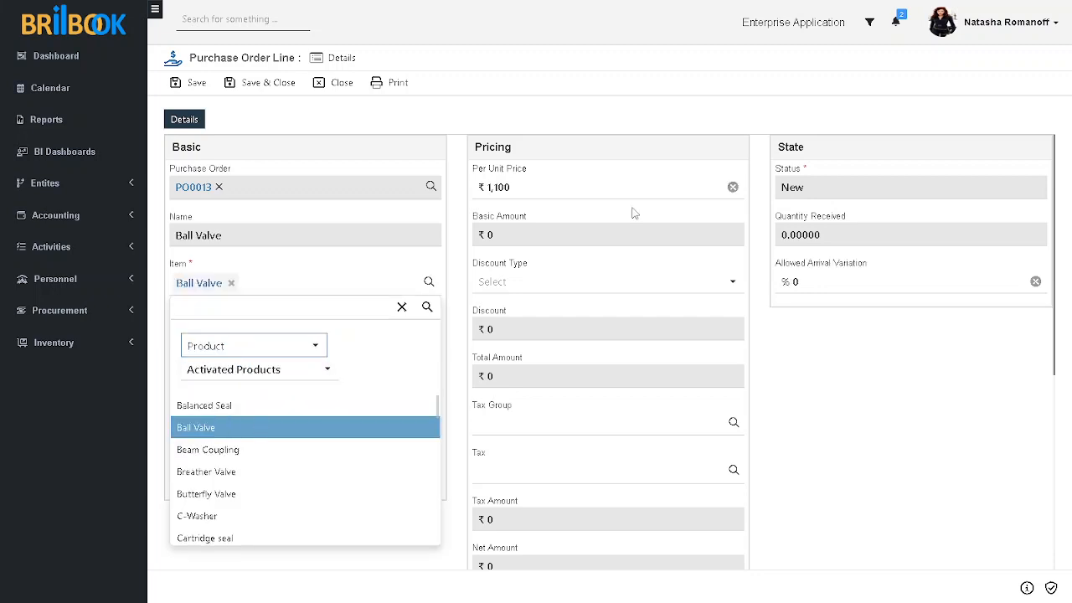
Set the Ball Valve line's quantity to 5 and try to save and close the line.
{"action": "left_click", "coordinate": [243, 376]}
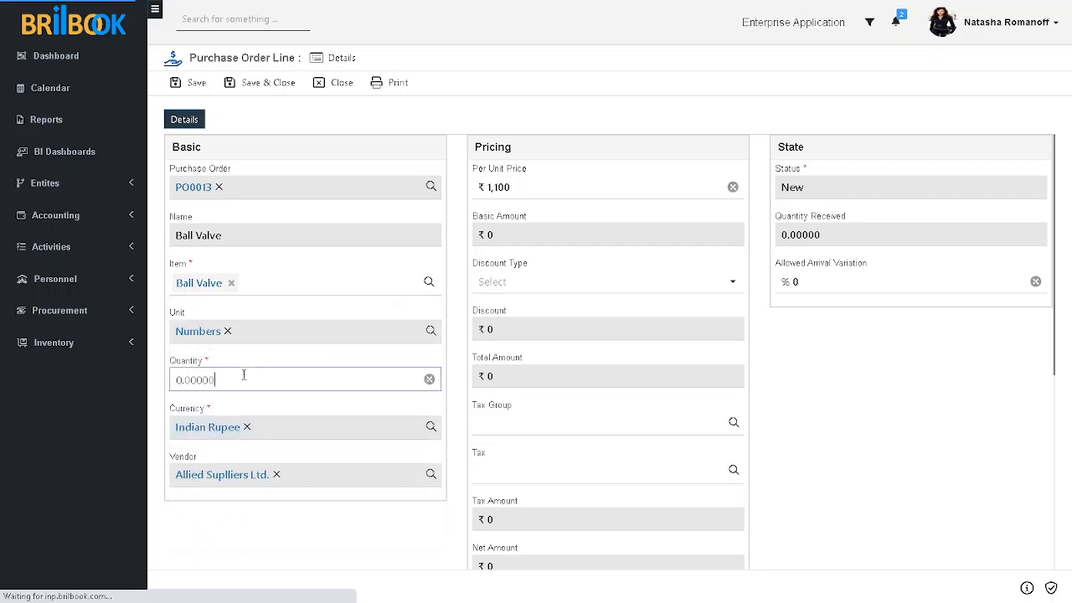
{"action": "double_click", "coordinate": [243, 376]}
{"action": "type", "text": "5"}
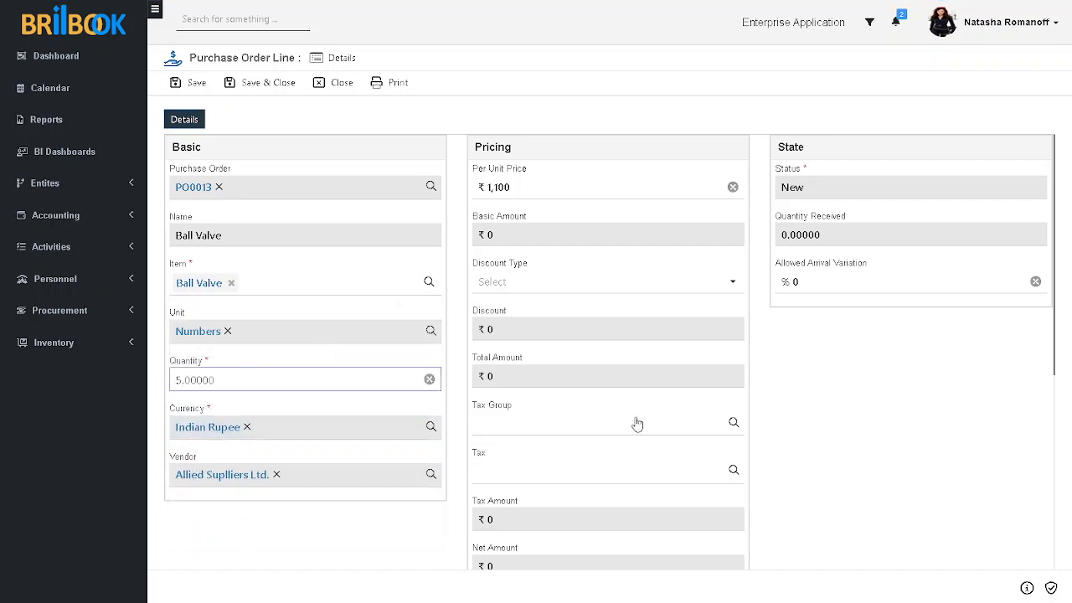
{"action": "left_click", "coordinate": [788, 432]}
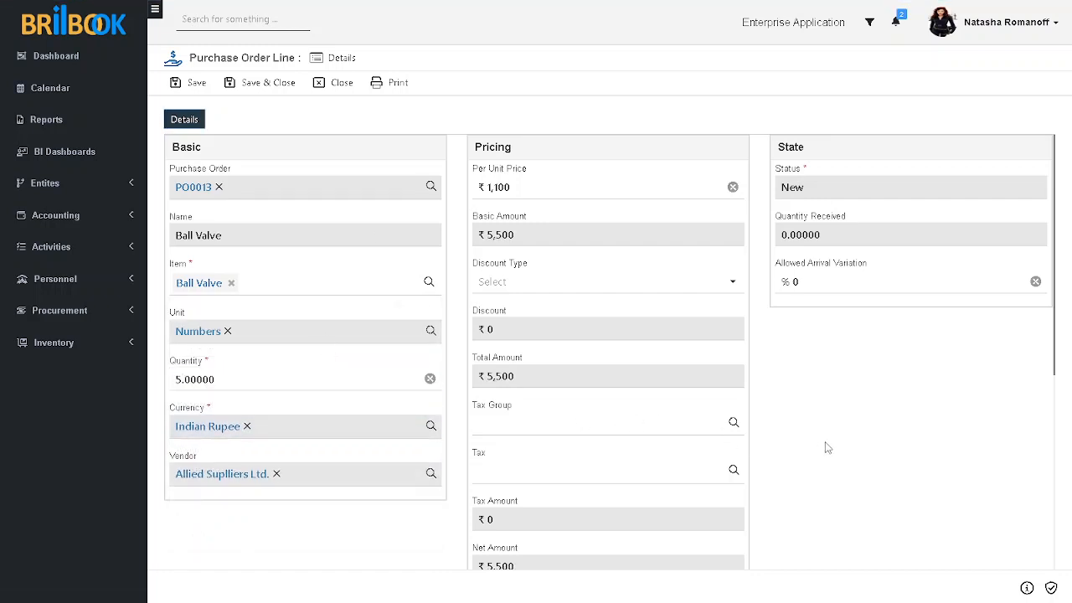
{"action": "scroll", "coordinate": [829, 431], "scroll_direction": "down", "scroll_amount": 1}
{"action": "scroll", "coordinate": [319, 473], "scroll_direction": "up", "scroll_amount": 1}
{"action": "left_click", "coordinate": [262, 87]}
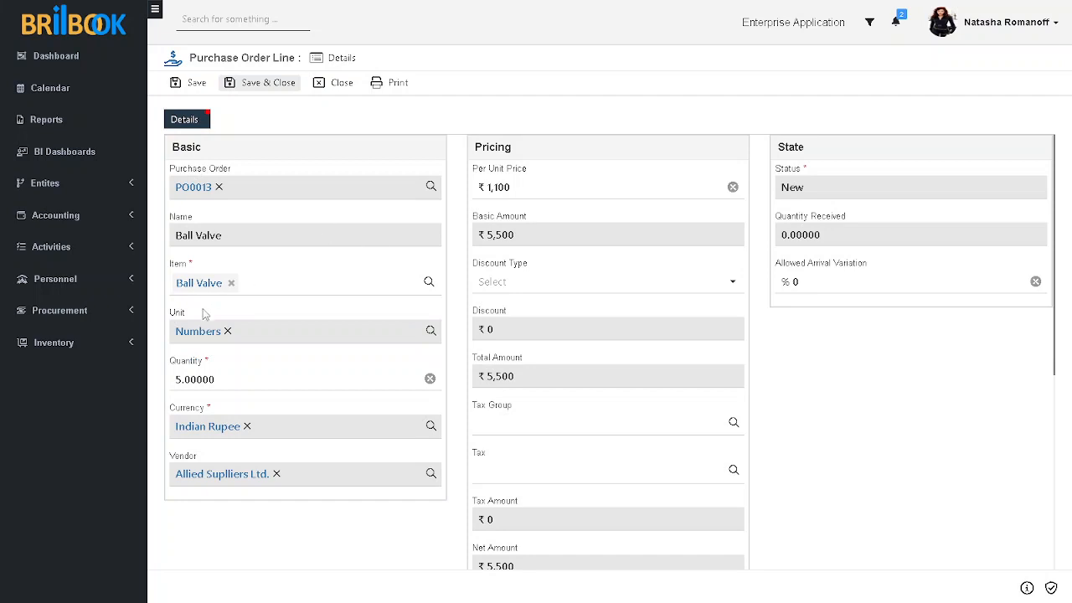
Set the line's location to site Site and warehouse Warehouse, and save and close the line.
{"action": "scroll", "coordinate": [319, 335], "scroll_direction": "down", "scroll_amount": 3}
{"action": "left_click", "coordinate": [331, 453]}
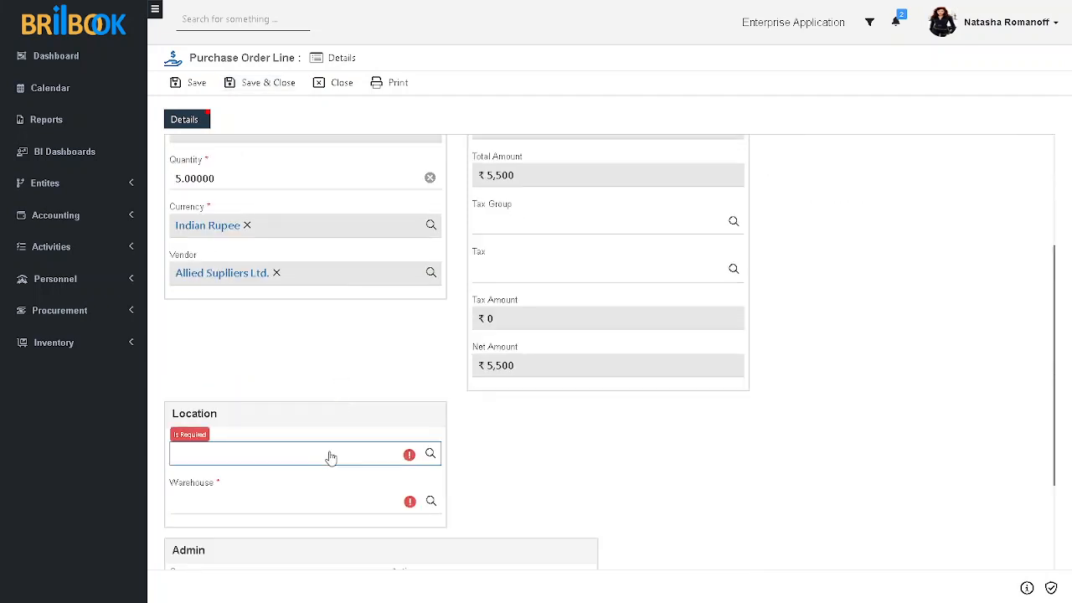
{"action": "left_click", "coordinate": [201, 504]}
{"action": "left_click", "coordinate": [243, 513]}
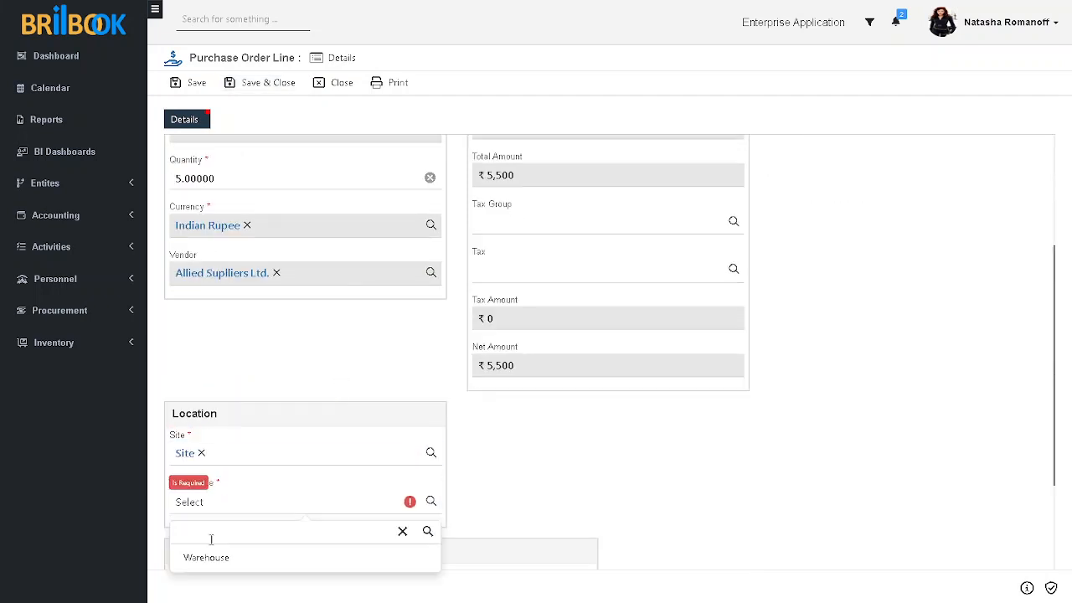
{"action": "left_click", "coordinate": [223, 557]}
{"action": "scroll", "coordinate": [368, 289], "scroll_direction": "up", "scroll_amount": 2}
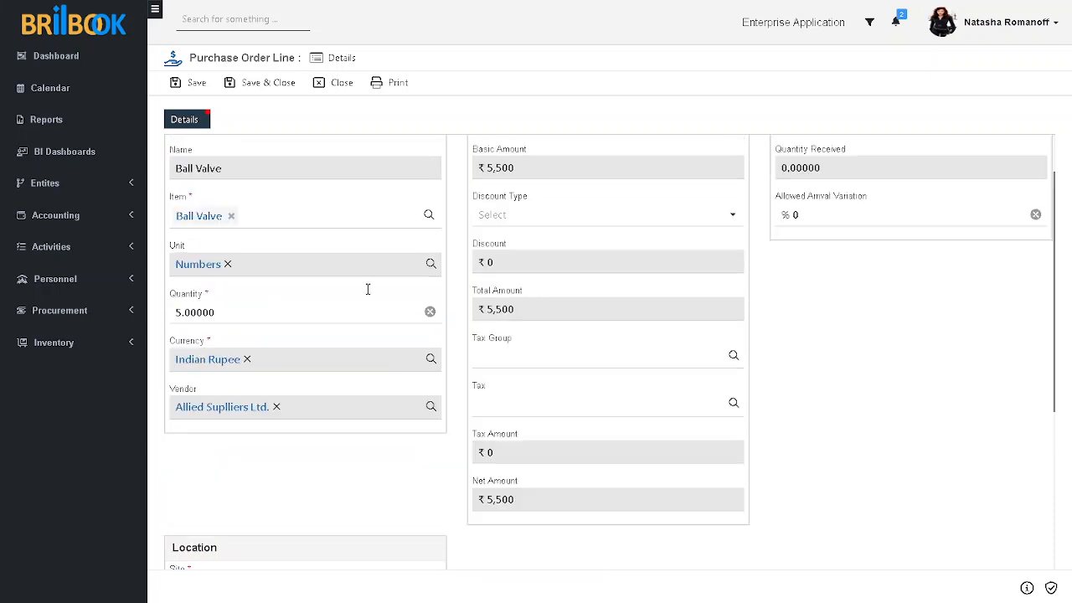
{"action": "left_click", "coordinate": [256, 83]}
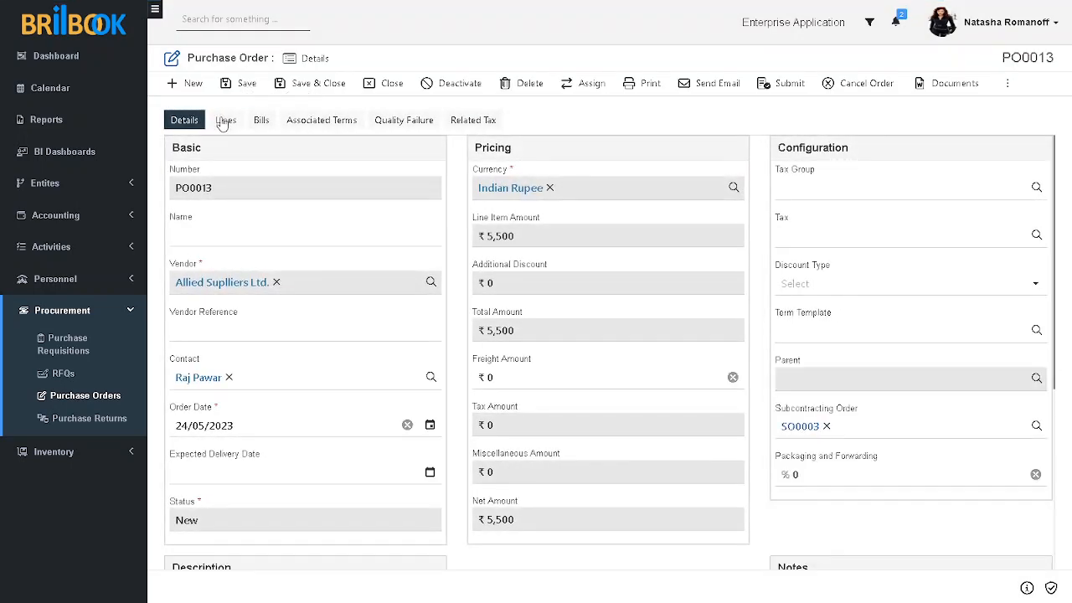
Submit the purchase order and log out of the purchase account, returning to the login form.
{"action": "left_click", "coordinate": [781, 86]}
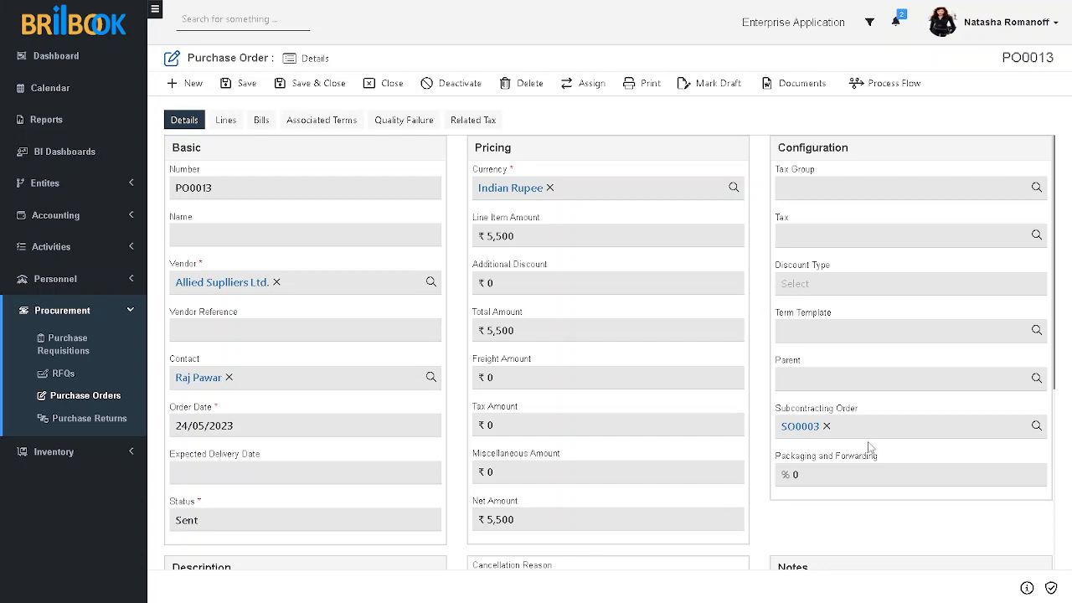
{"action": "left_click", "coordinate": [1012, 22]}
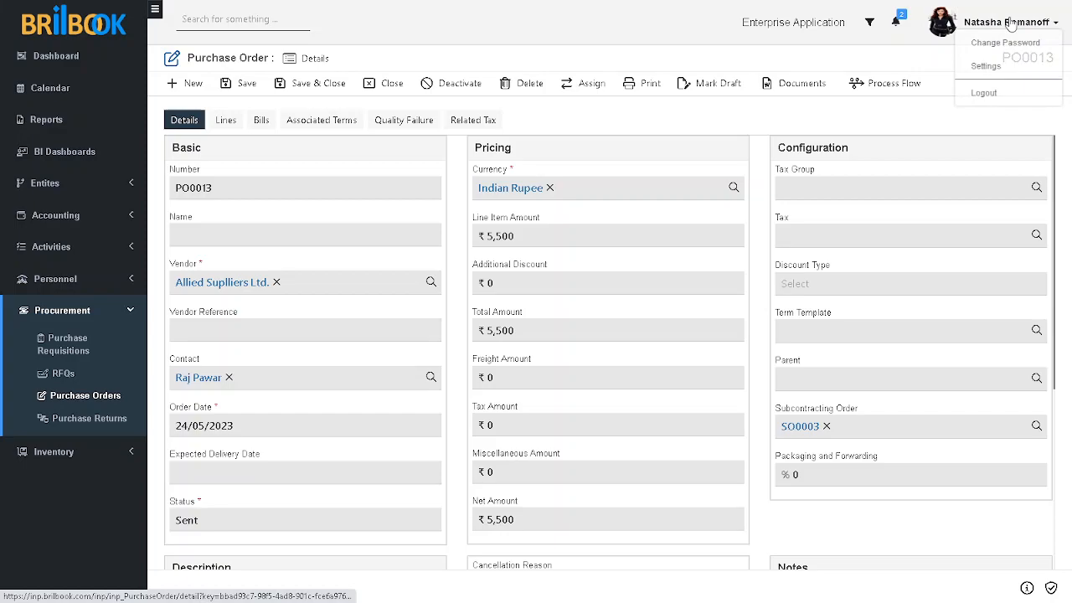
{"action": "left_click", "coordinate": [986, 98]}
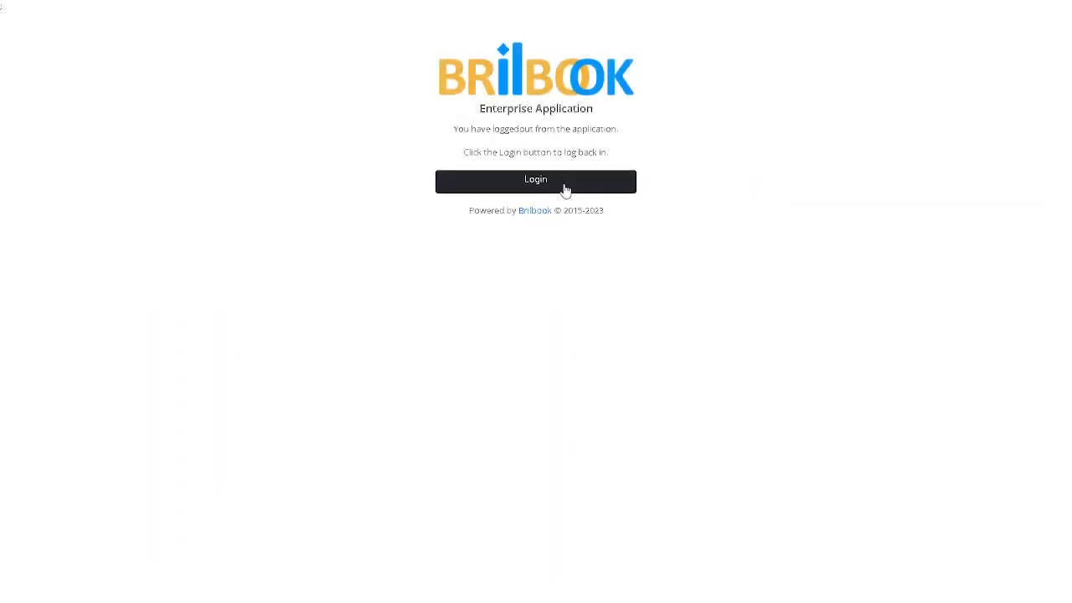
{"action": "left_click", "coordinate": [561, 187]}
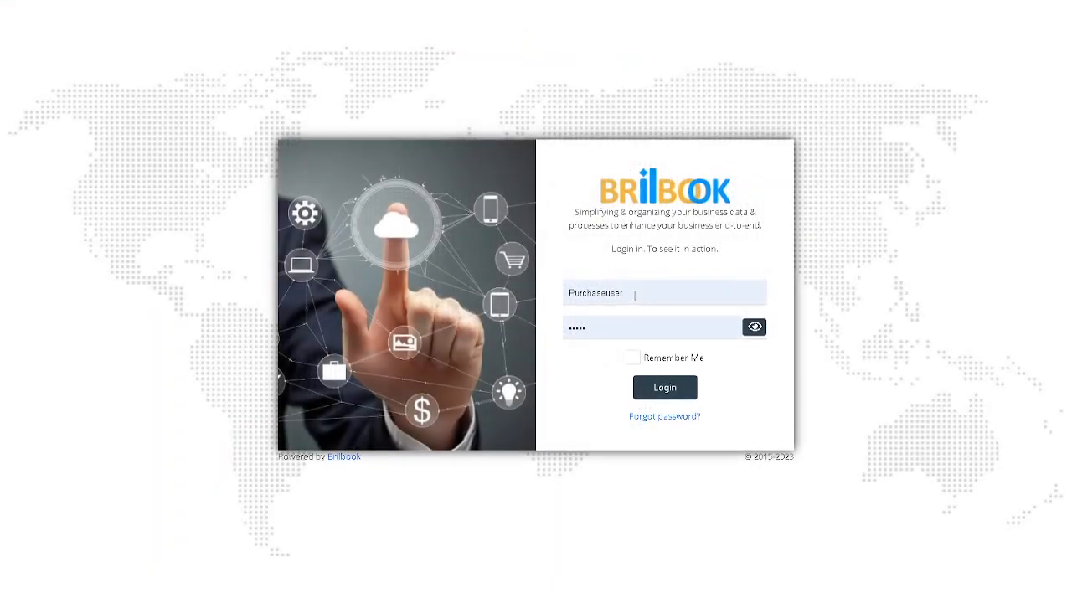
Replace the prefilled user name with InventoryUser1, fill in the saved account password and log in.
{"action": "left_click_drag", "start_coordinate": [634, 293], "coordinate": [559, 297]}
{"action": "key", "text": "Escape"}
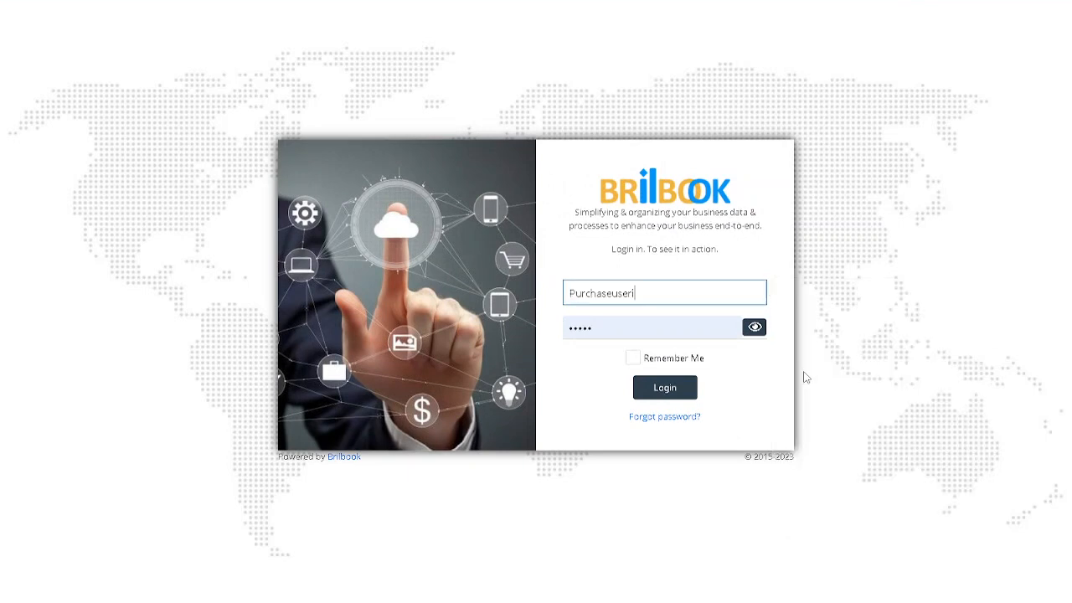
{"action": "key", "text": "BackSpace"}
{"action": "key", "text": "BackSpace"}
{"action": "key", "text": "BackSpace"}
{"action": "key", "text": "BackSpace"}
{"action": "key", "text": "BackSpace"}
{"action": "key", "text": "BackSpace"}
{"action": "key", "text": "BackSpace"}
{"action": "key", "text": "BackSpace"}
{"action": "key", "text": "BackSpace"}
{"action": "key", "text": "BackSpace"}
{"action": "key", "text": "BackSpace"}
{"action": "key", "text": "BackSpace"}
{"action": "key", "text": "BackSpace"}
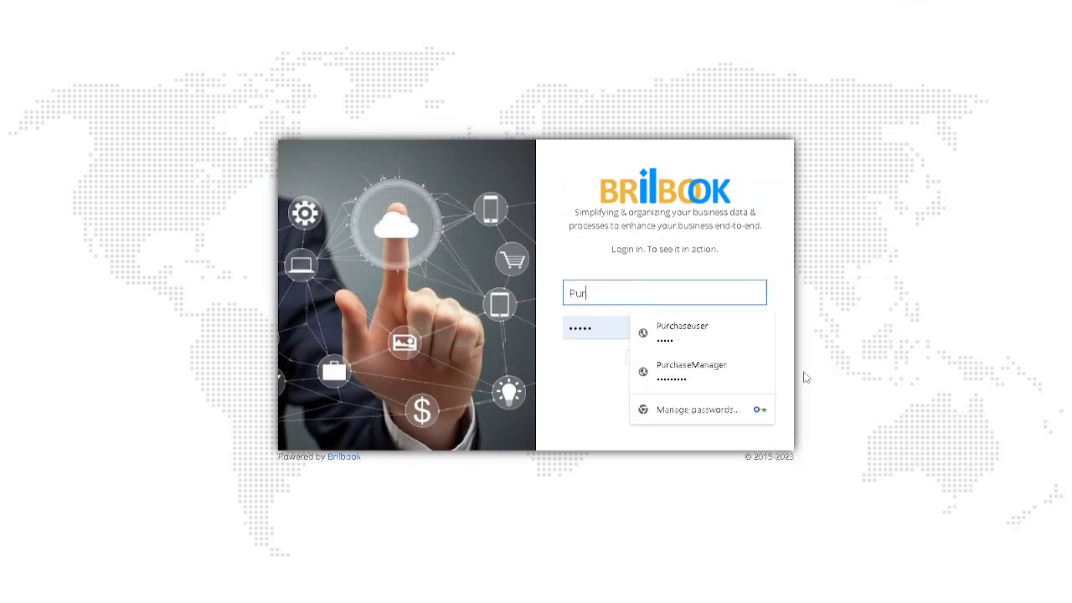
{"action": "type", "text": "InventoryUser1"}
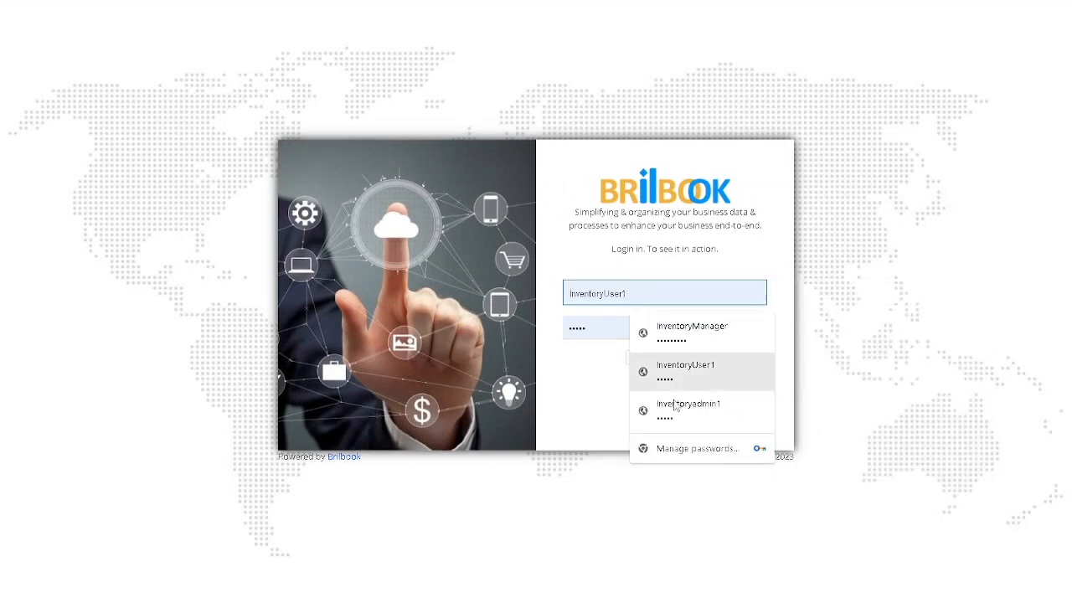
{"action": "left_click", "coordinate": [675, 371]}
{"action": "left_click", "coordinate": [665, 396]}
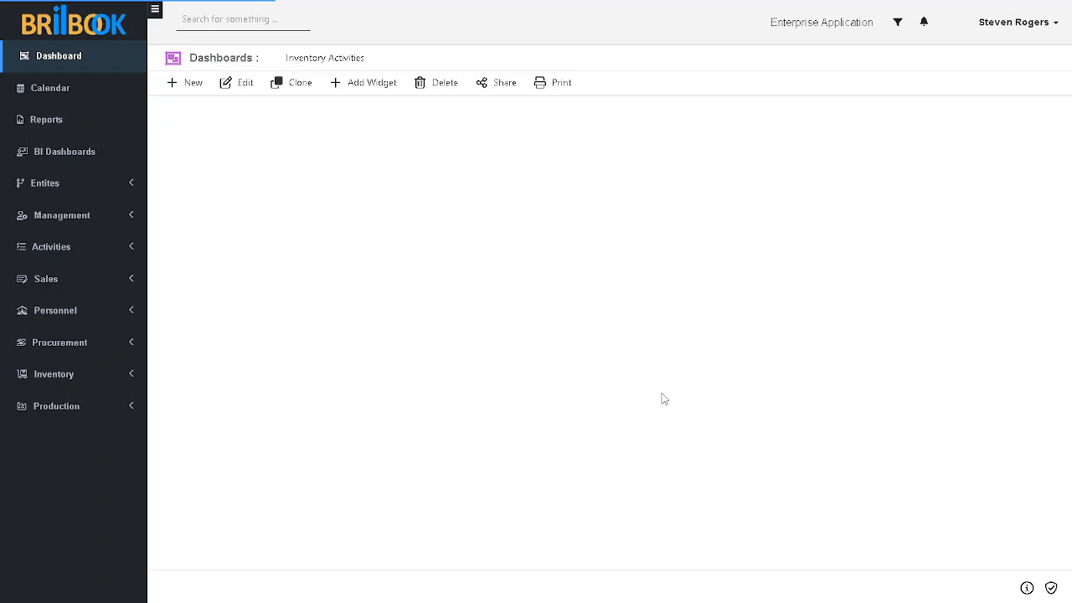
Open the inventory arrivals and start creating a new arrival.
{"action": "left_click", "coordinate": [131, 377]}
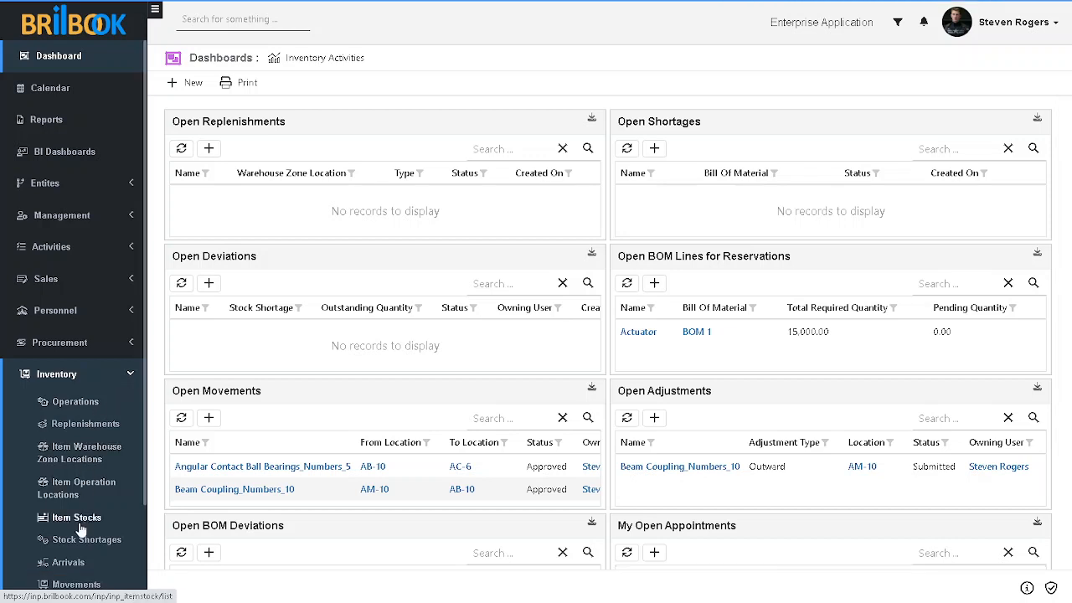
{"action": "scroll", "coordinate": [69, 557], "scroll_direction": "down", "scroll_amount": 2}
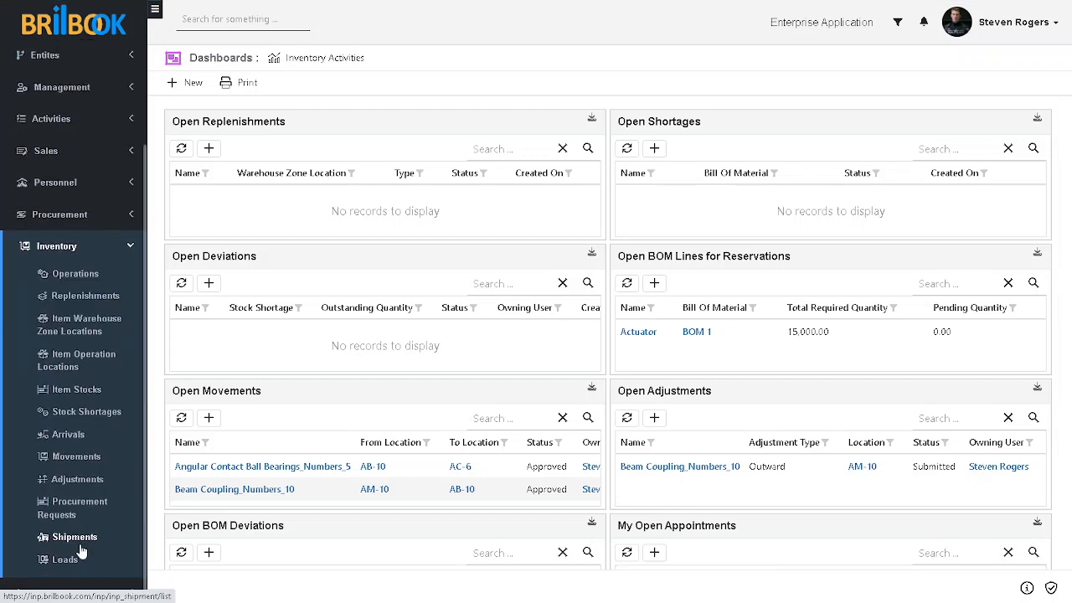
{"action": "left_click", "coordinate": [67, 441]}
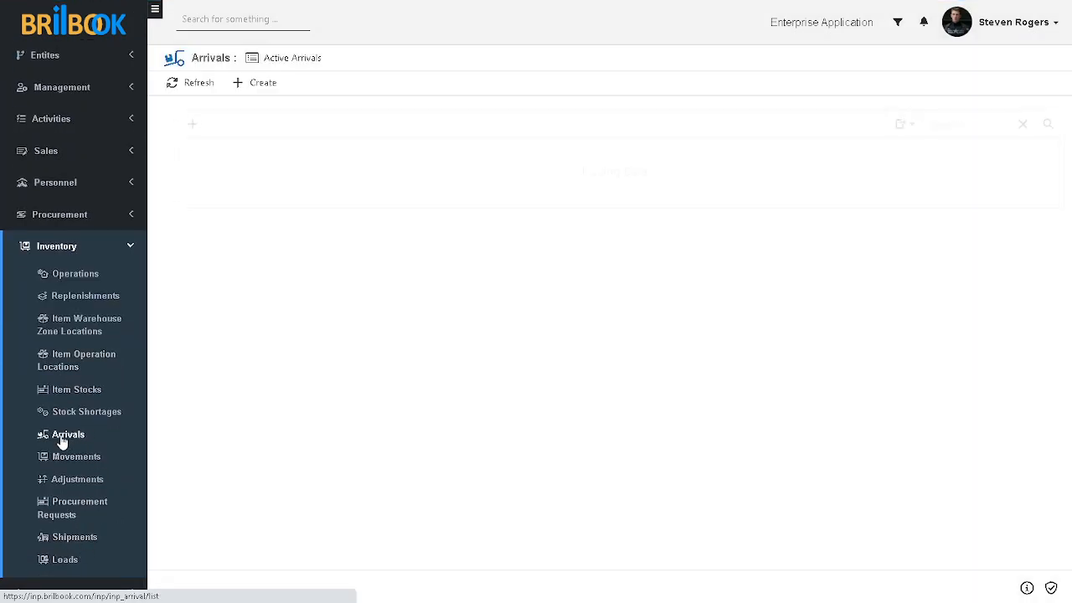
{"action": "left_click", "coordinate": [268, 87]}
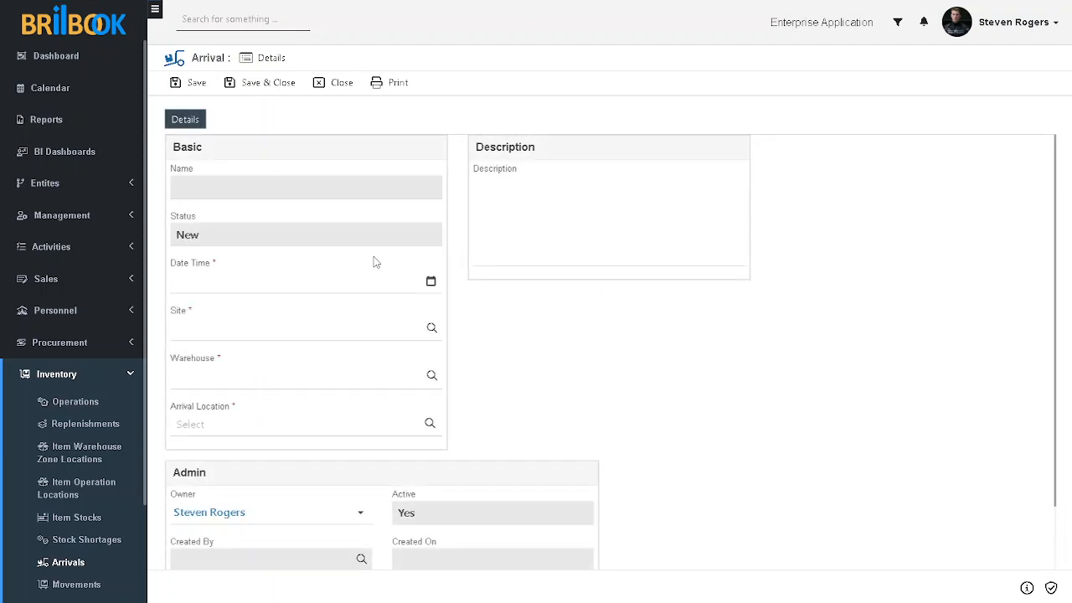
Set the arrival's date and time to 24/05/2023 12:02 PM.
{"action": "left_click", "coordinate": [320, 288]}
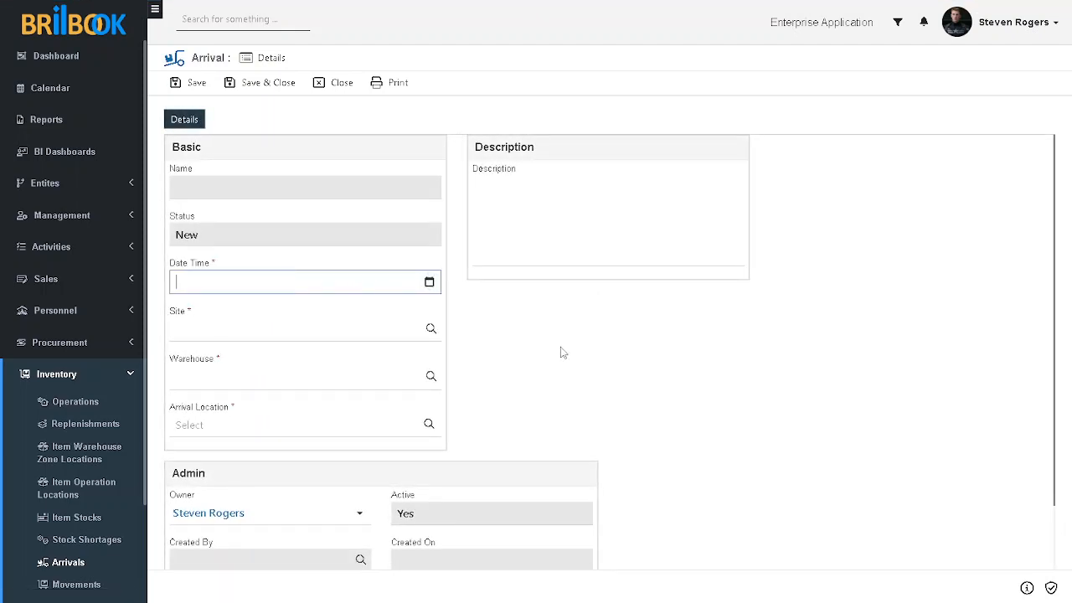
{"action": "scroll", "coordinate": [563, 353], "scroll_direction": "down", "scroll_amount": 1}
{"action": "left_click", "coordinate": [429, 215]}
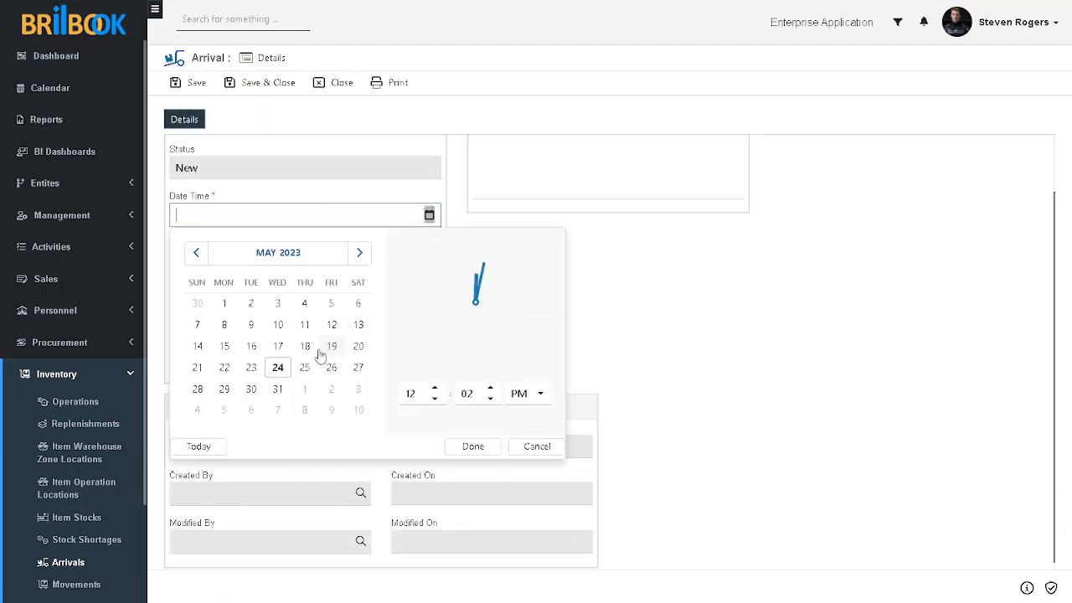
{"action": "left_click", "coordinate": [280, 373]}
{"action": "left_click", "coordinate": [474, 447]}
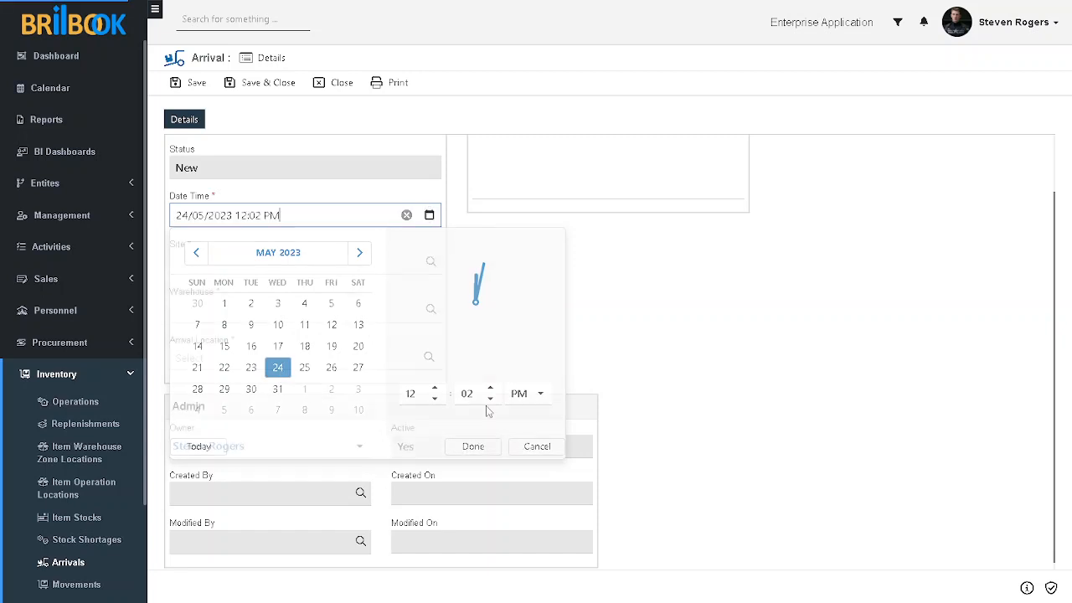
Choose Site as the arrival's site and Warehouse as its warehouse.
{"action": "left_click", "coordinate": [251, 265]}
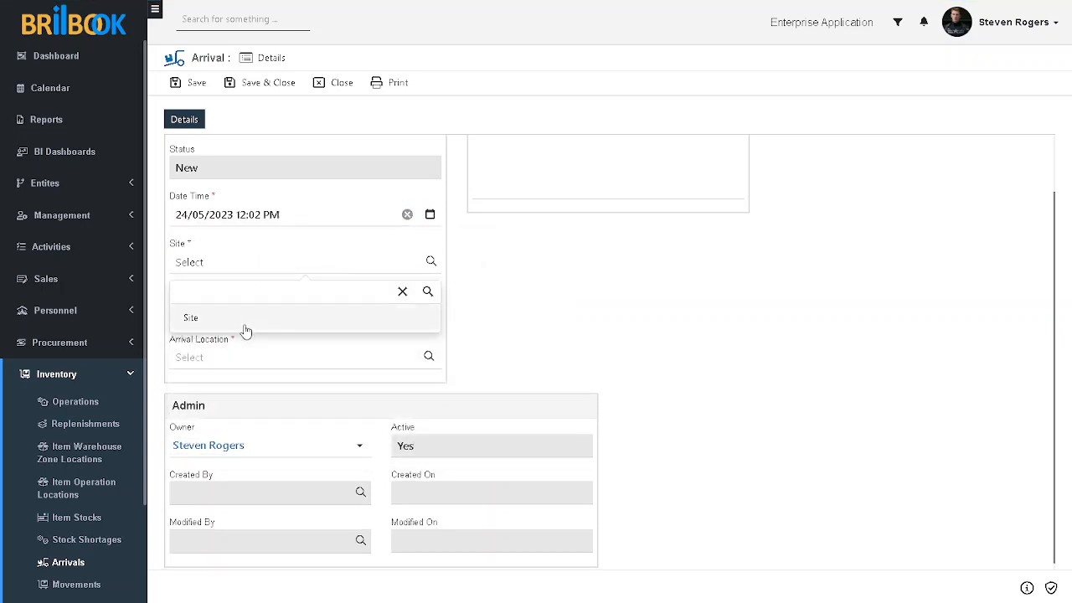
{"action": "left_click", "coordinate": [246, 325]}
{"action": "left_click", "coordinate": [251, 318]}
{"action": "left_click", "coordinate": [234, 368]}
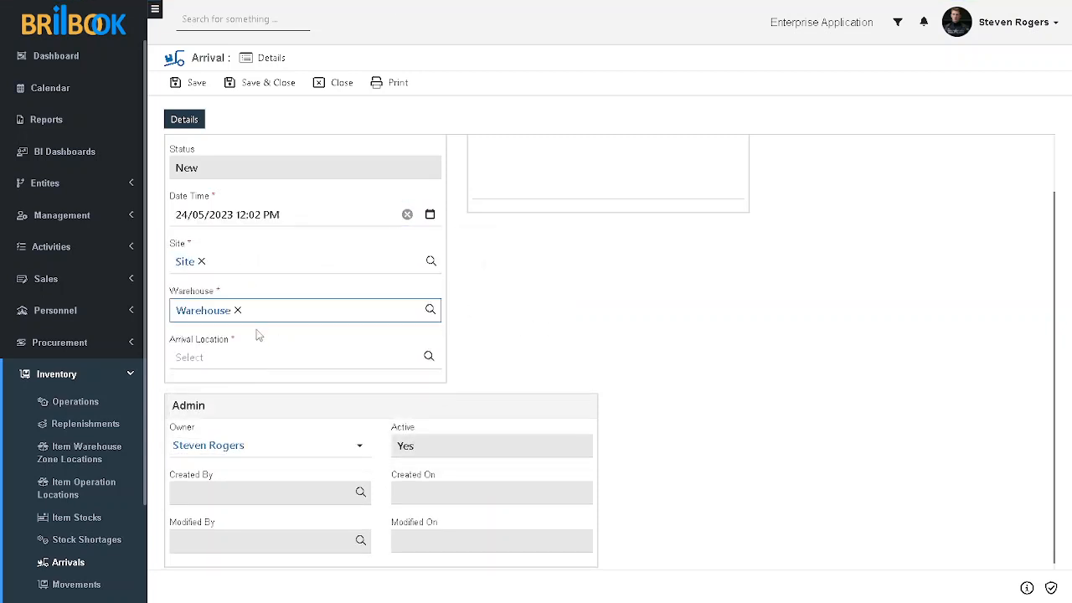
Set the arrival location to warehouse zone location AB-10 and save the arrival.
{"action": "left_click", "coordinate": [258, 365]}
{"action": "left_click", "coordinate": [277, 419]}
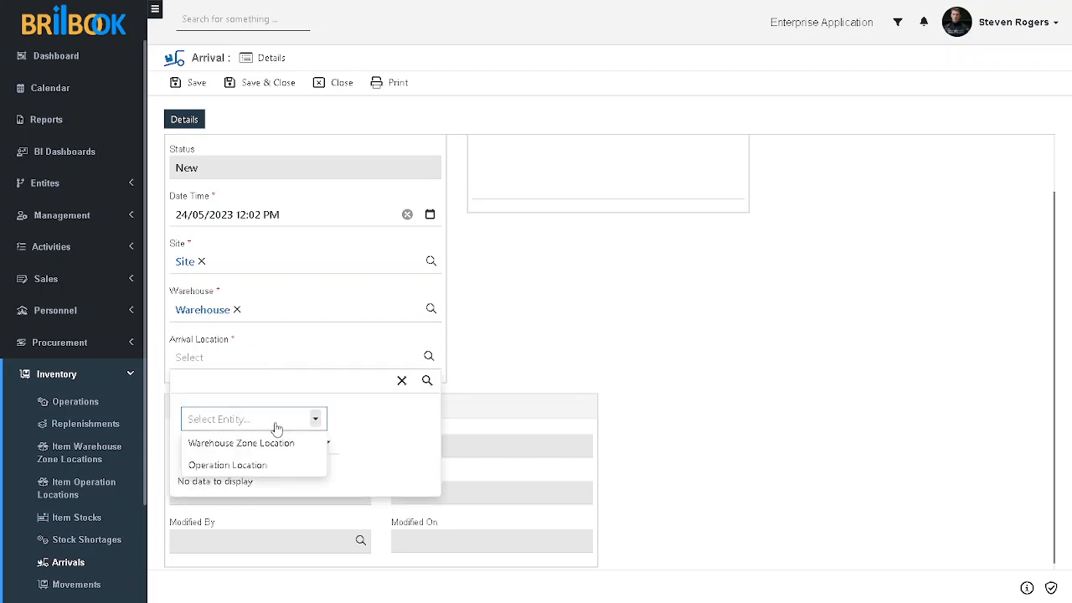
{"action": "left_click", "coordinate": [274, 446]}
{"action": "left_click", "coordinate": [276, 444]}
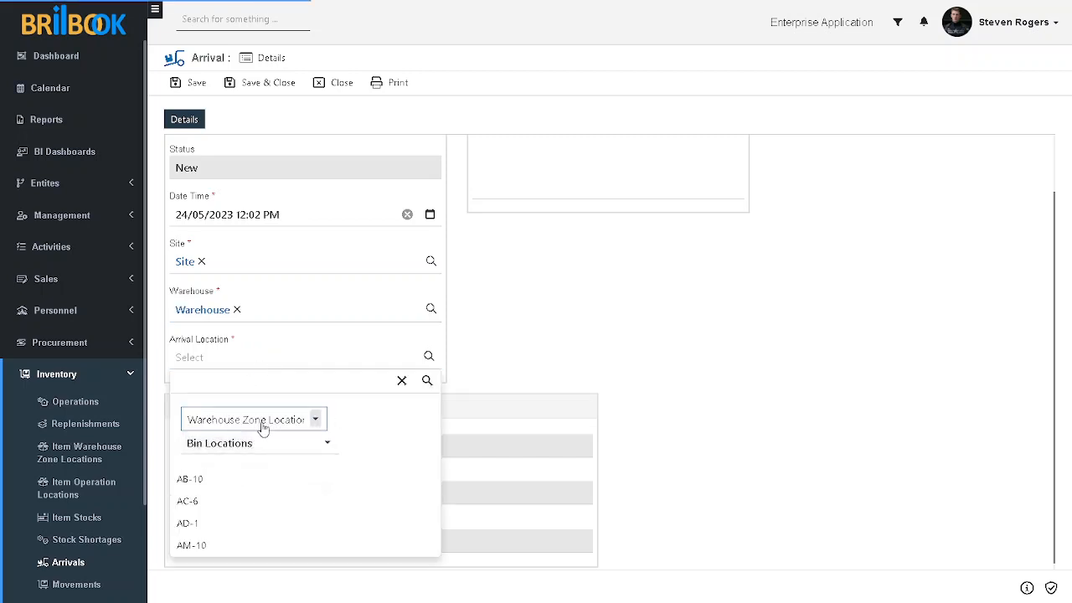
{"action": "left_click", "coordinate": [248, 480]}
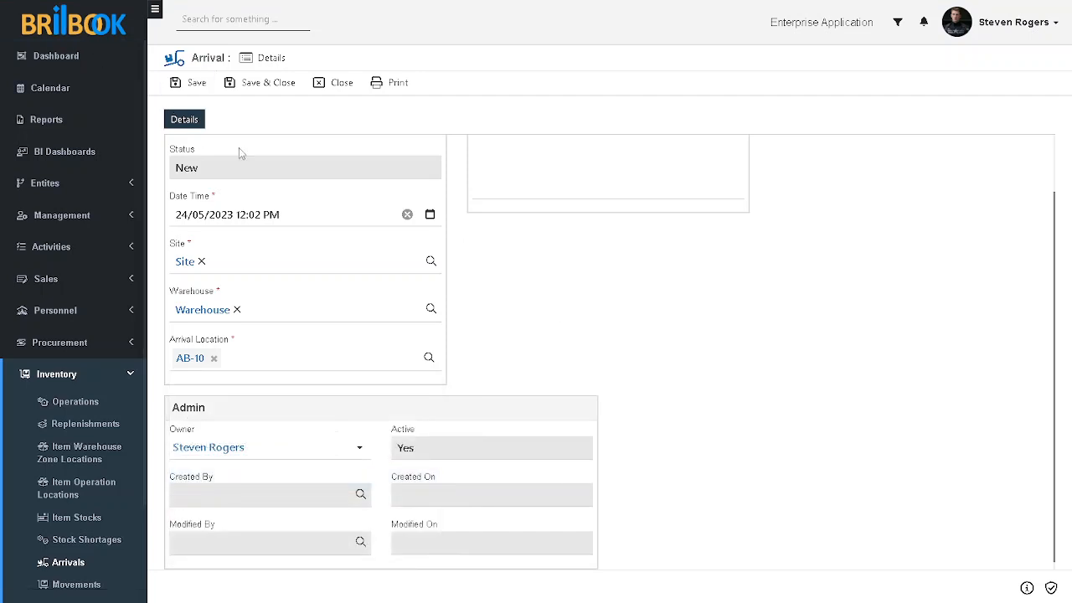
{"action": "left_click", "coordinate": [196, 85]}
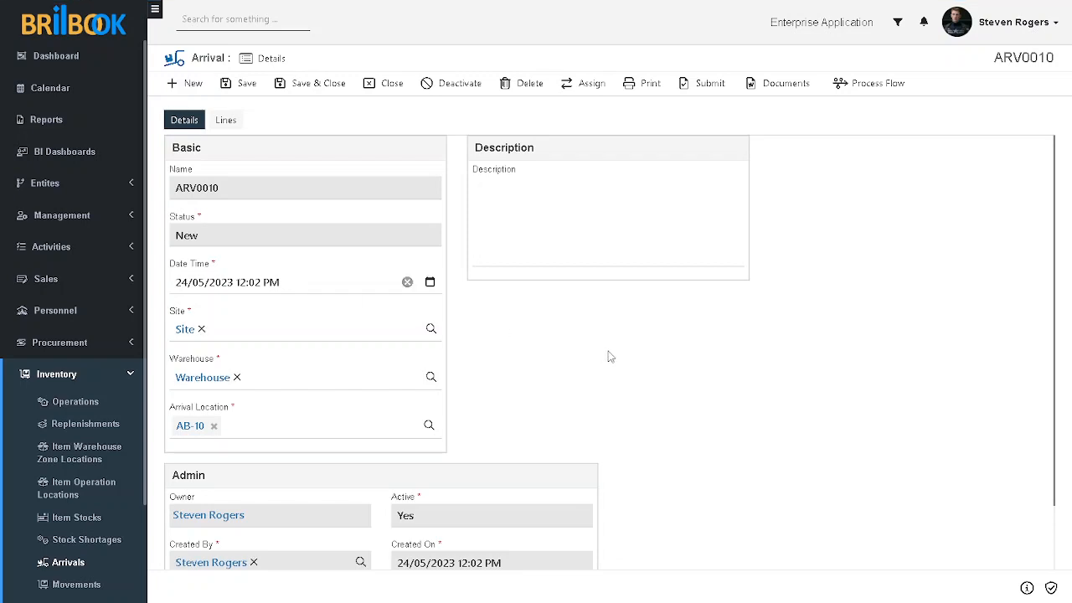
Add a new line to the arrival and link it to the newly submitted Ball Valve purchase order.
{"action": "left_click", "coordinate": [233, 125]}
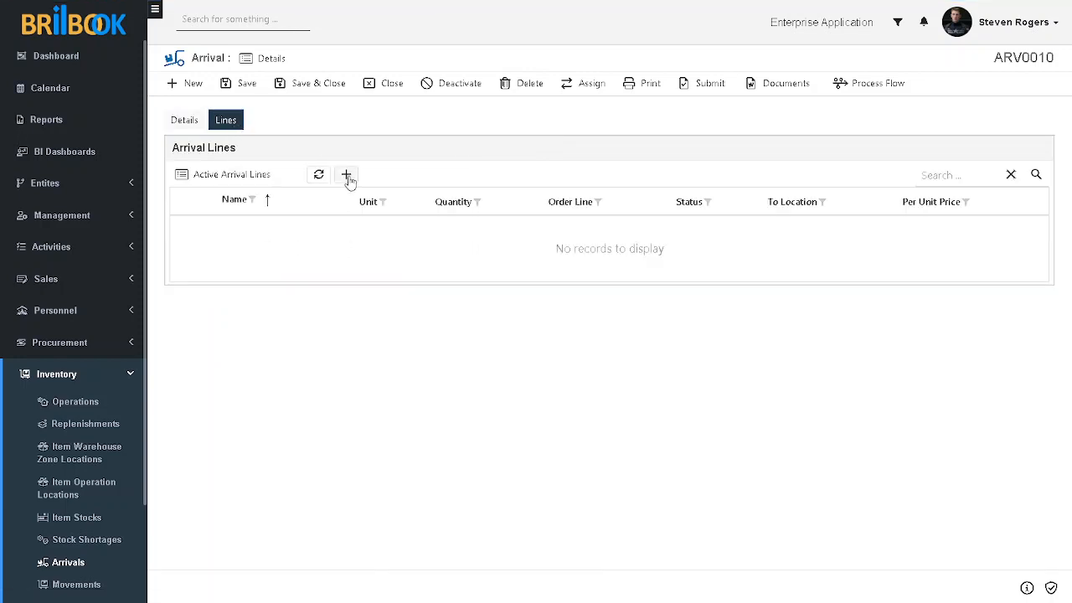
{"action": "left_click", "coordinate": [347, 176]}
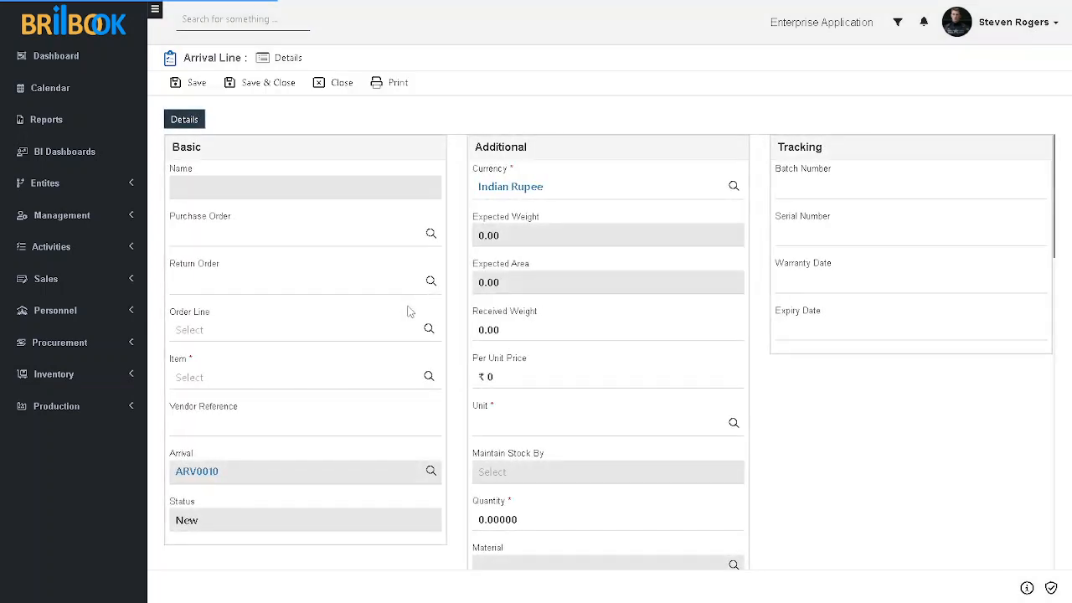
{"action": "left_click", "coordinate": [296, 242]}
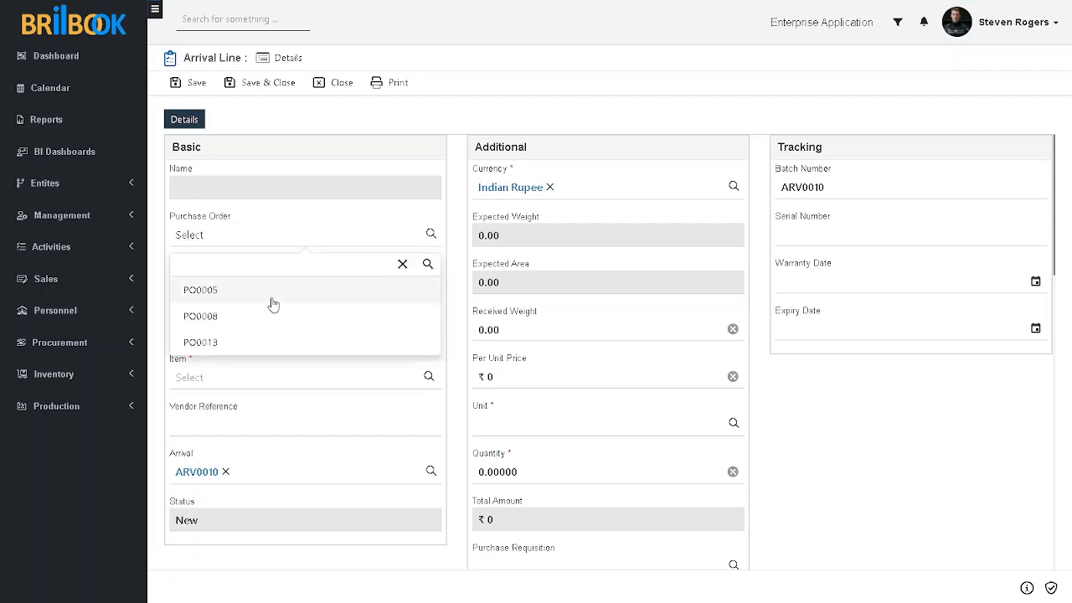
{"action": "left_click", "coordinate": [241, 346]}
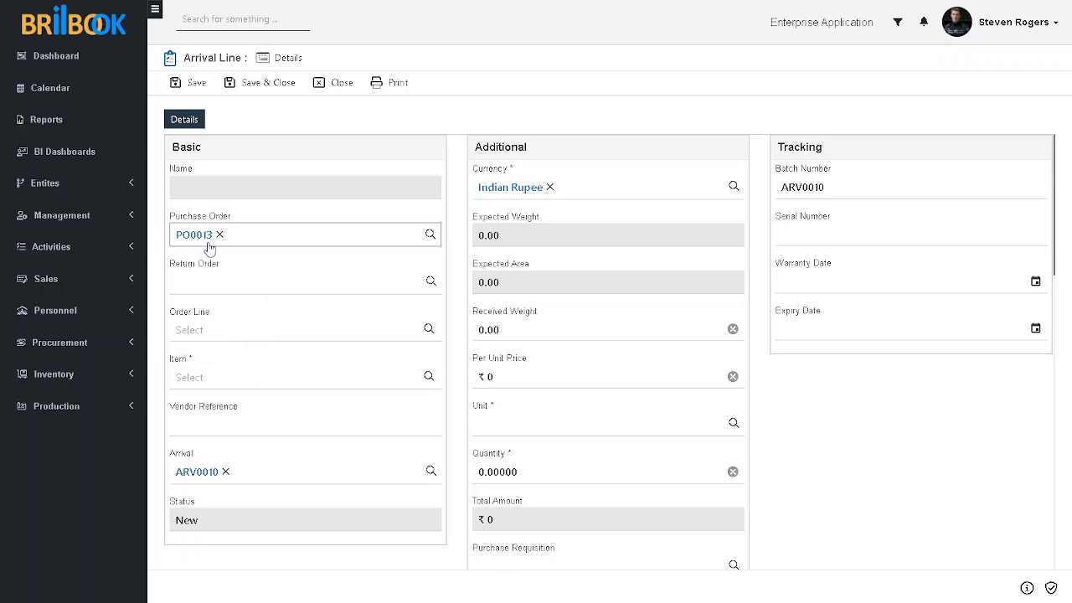
Set the arrival line's order line to the purchase order's only Purchase Order Line and save the arrival line.
{"action": "left_click", "coordinate": [243, 332]}
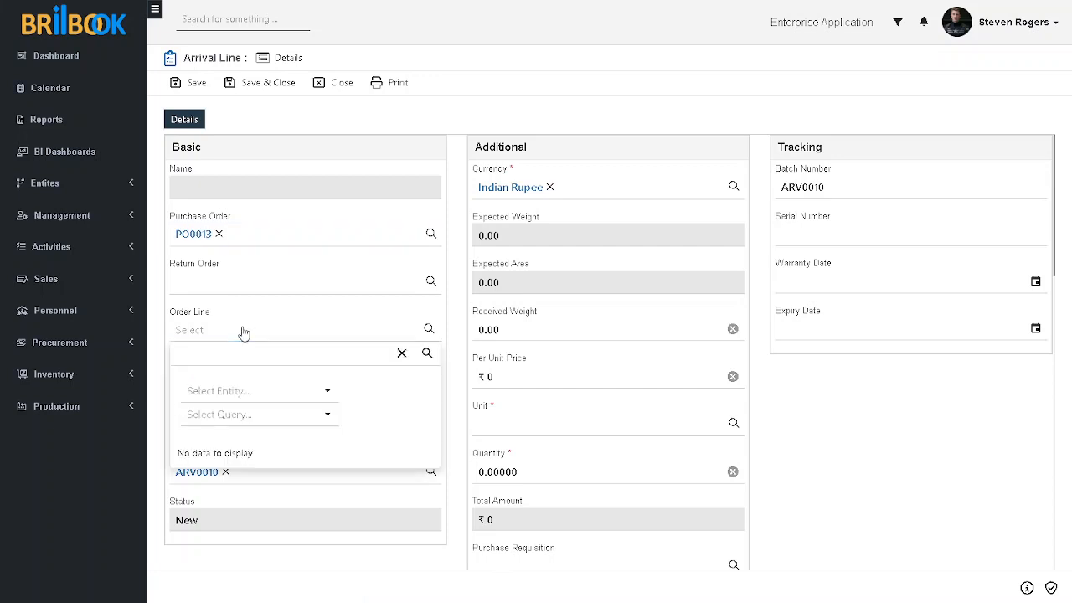
{"action": "left_click", "coordinate": [263, 400]}
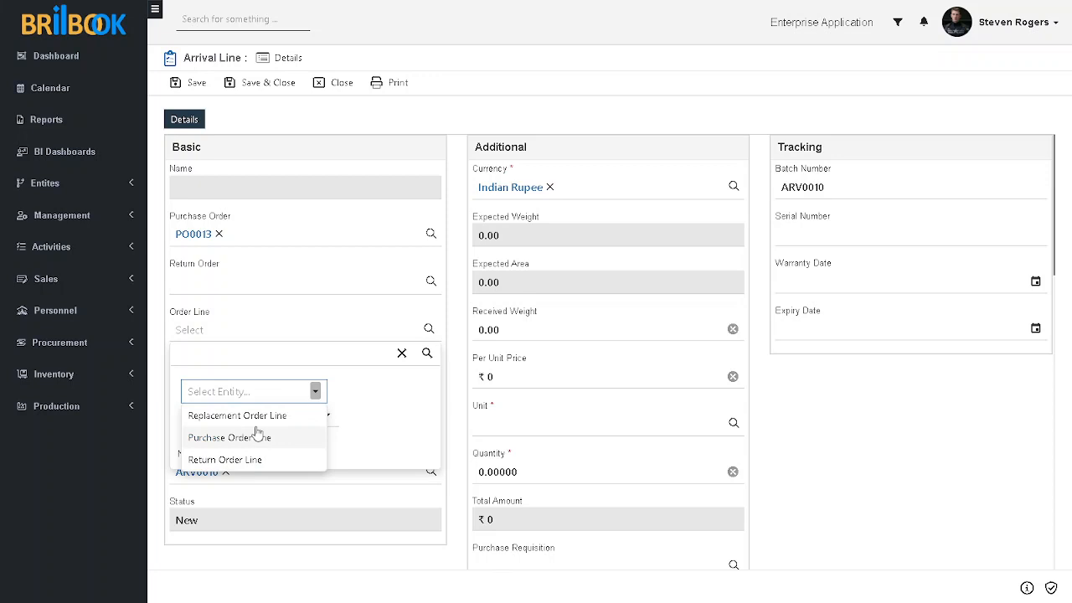
{"action": "left_click", "coordinate": [256, 436]}
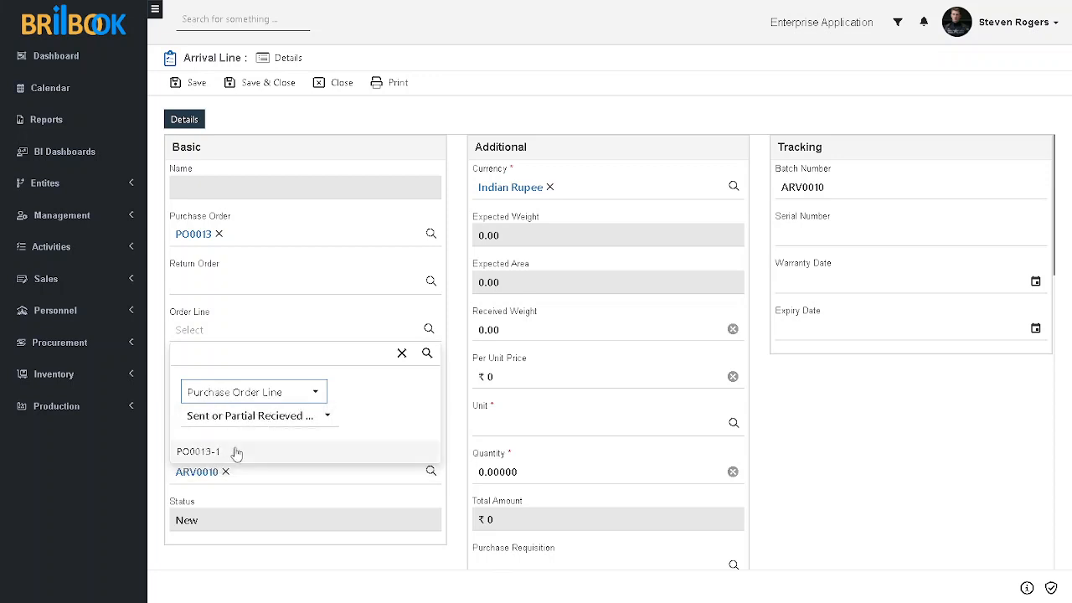
{"action": "left_click", "coordinate": [236, 451]}
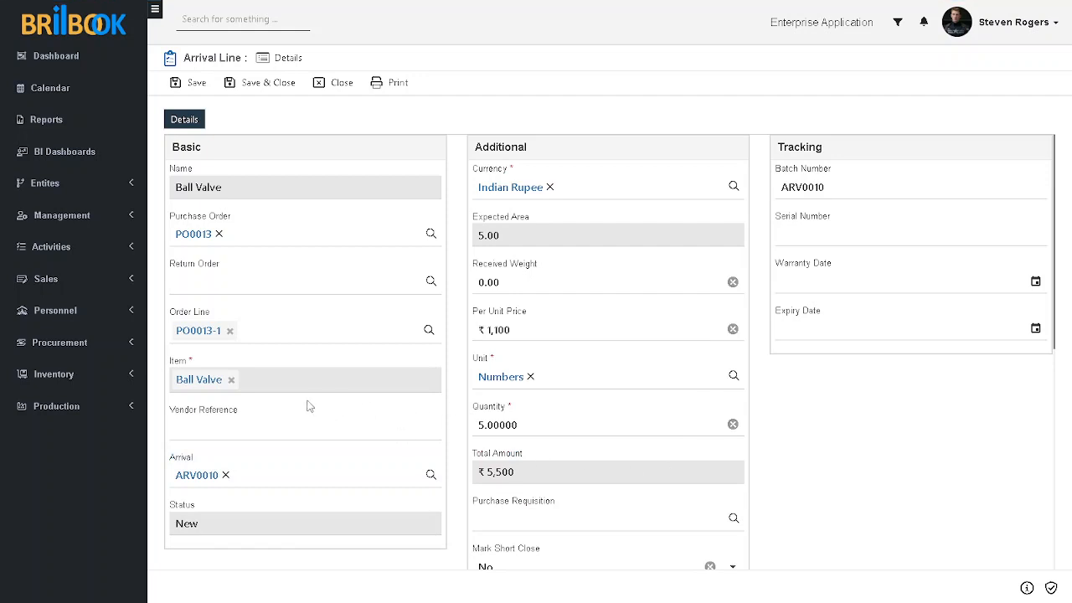
{"action": "left_click", "coordinate": [194, 84]}
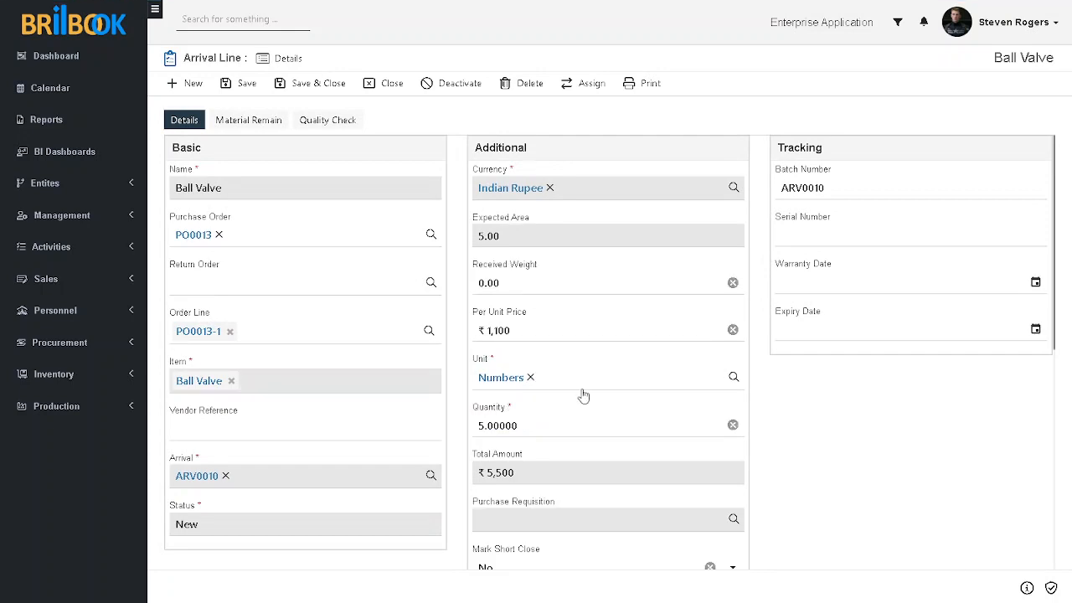
Set the arrival line's To Location to warehouse zone location AC-6, then save and close the line.
{"action": "scroll", "coordinate": [583, 413], "scroll_direction": "down", "scroll_amount": 1}
{"action": "scroll", "coordinate": [584, 408], "scroll_direction": "down", "scroll_amount": 4}
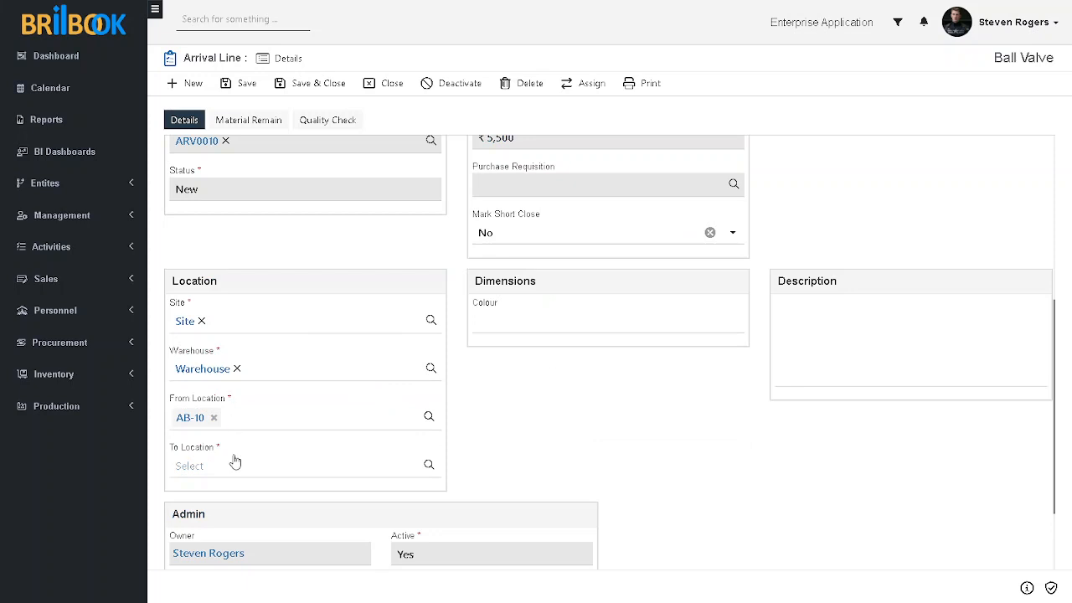
{"action": "left_click", "coordinate": [227, 470]}
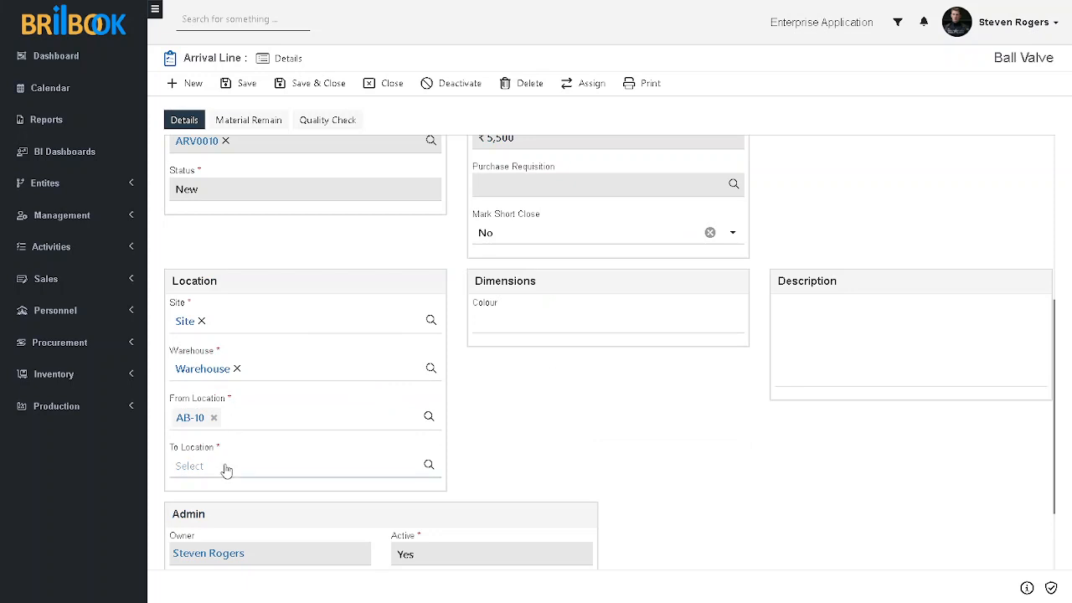
{"action": "left_click", "coordinate": [275, 379]}
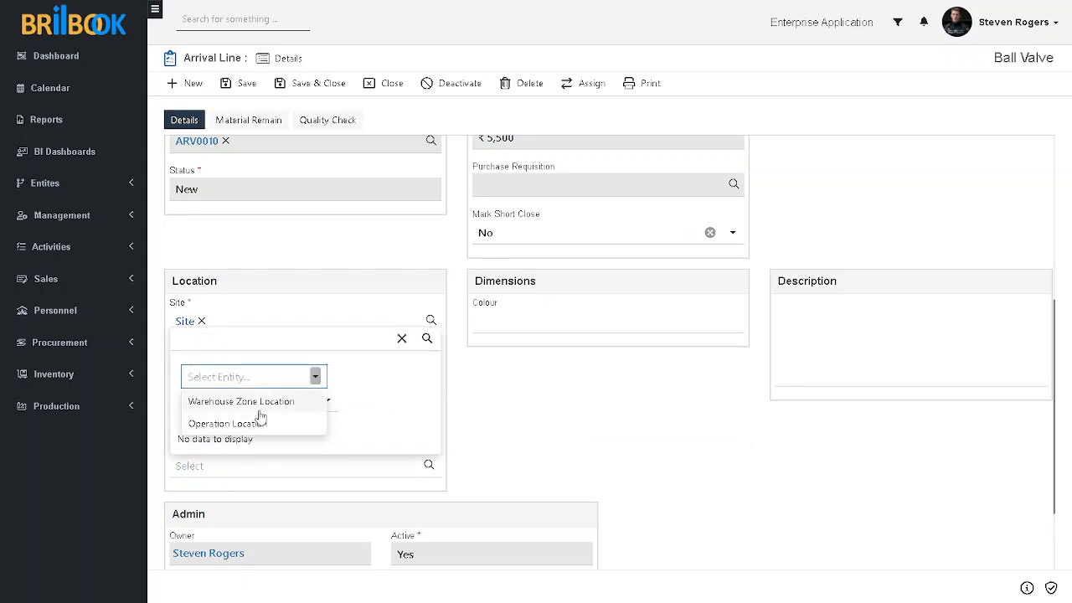
{"action": "left_click", "coordinate": [260, 404]}
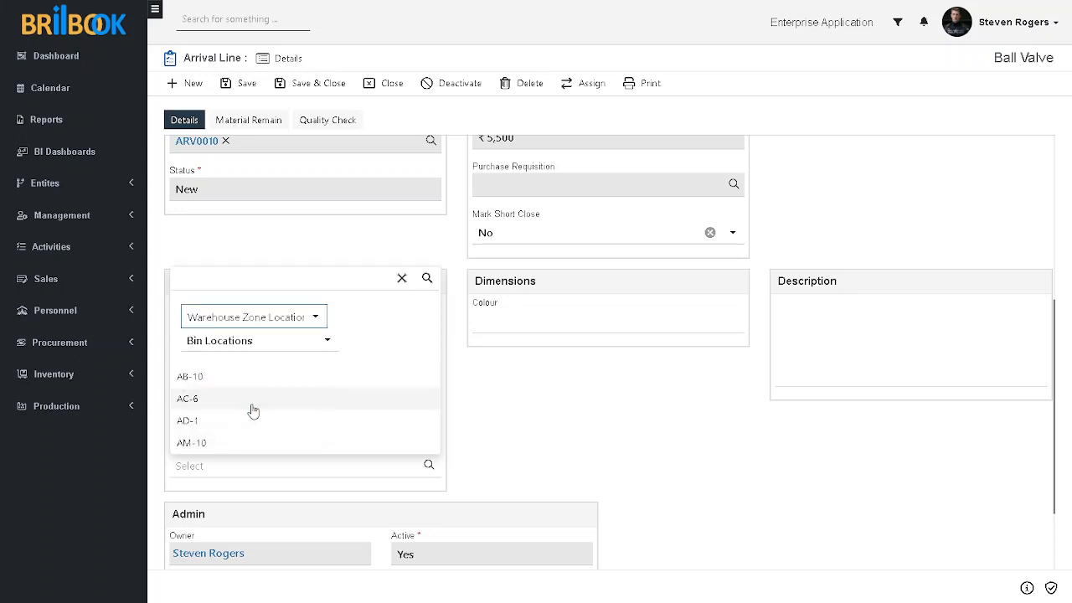
{"action": "left_click", "coordinate": [194, 399]}
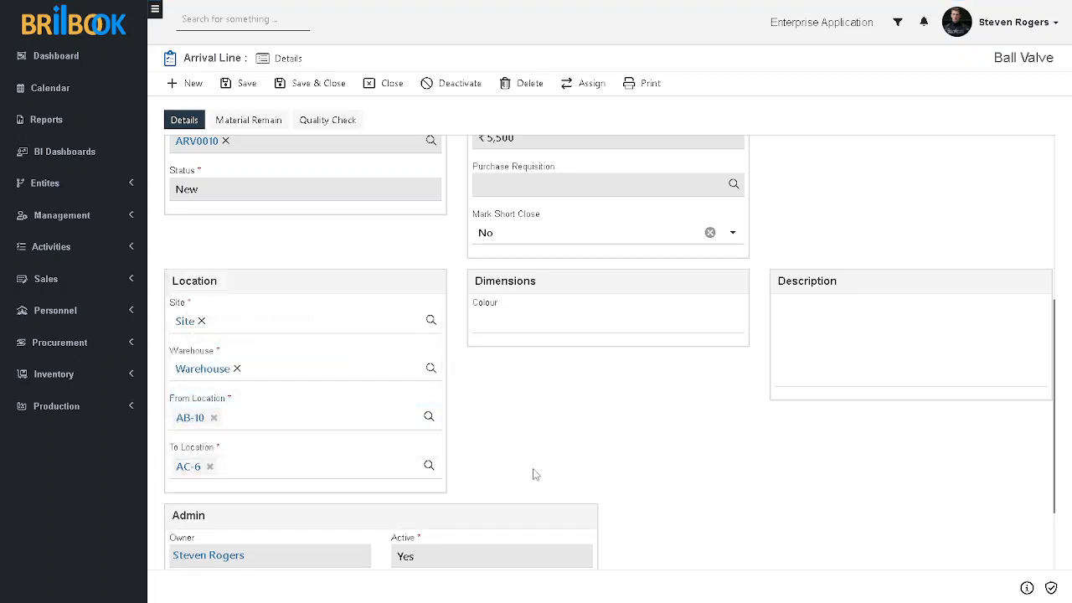
{"action": "scroll", "coordinate": [637, 463], "scroll_direction": "up", "scroll_amount": 4}
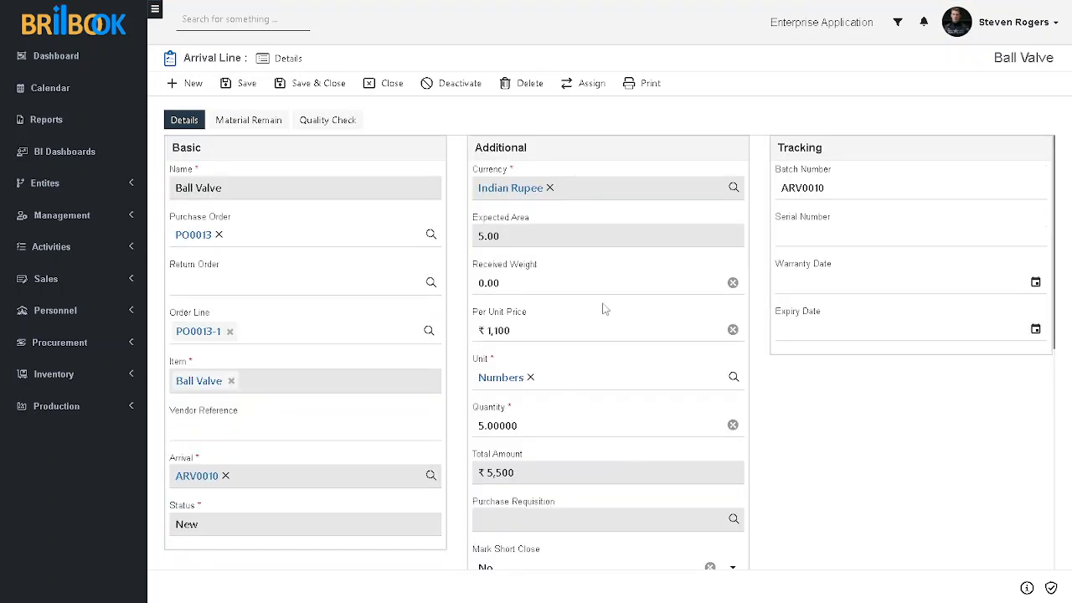
{"action": "left_click", "coordinate": [297, 88]}
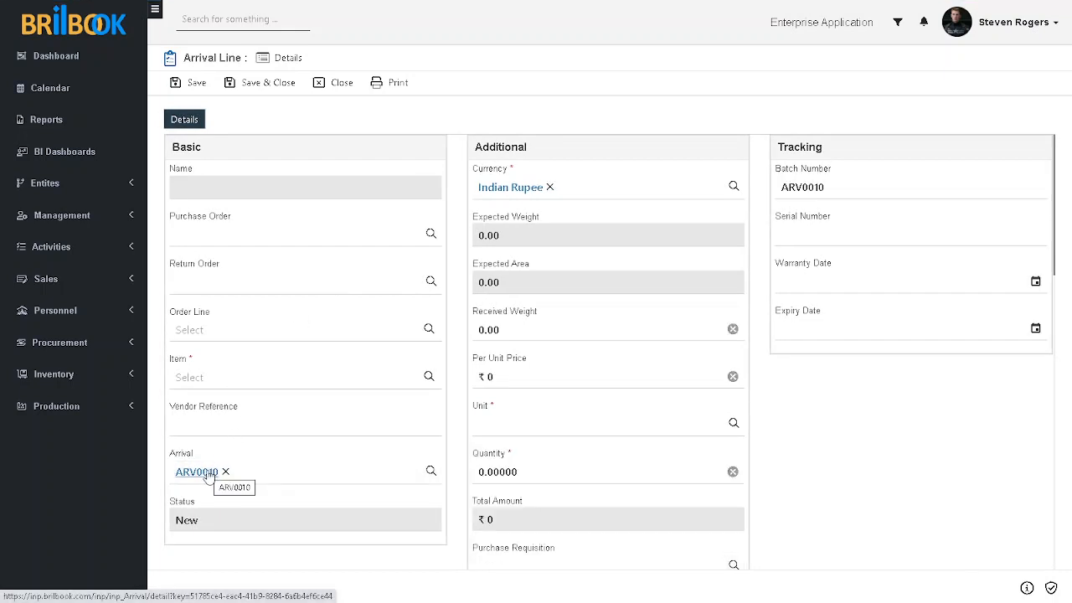
Return to the arrival record linked to the line, submit it and process it.
{"action": "left_click", "coordinate": [207, 474]}
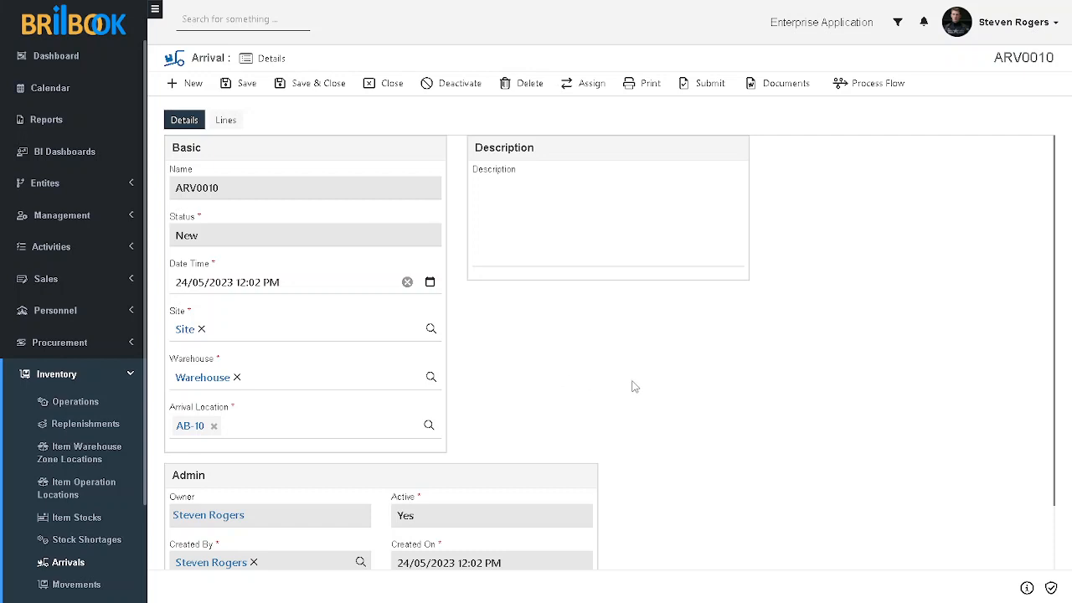
{"action": "left_click", "coordinate": [710, 84]}
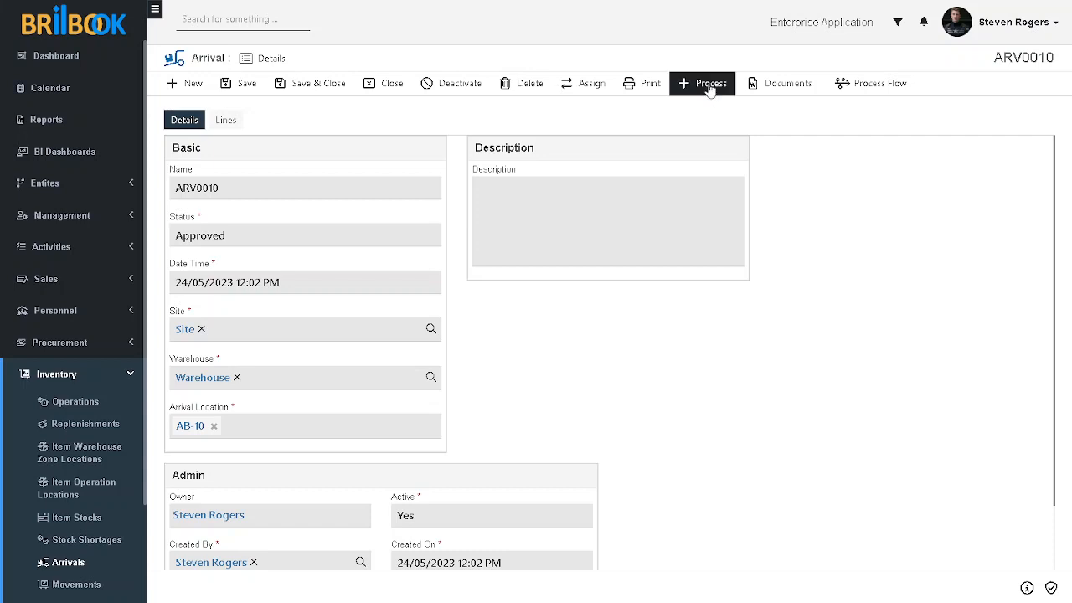
{"action": "left_click", "coordinate": [709, 85]}
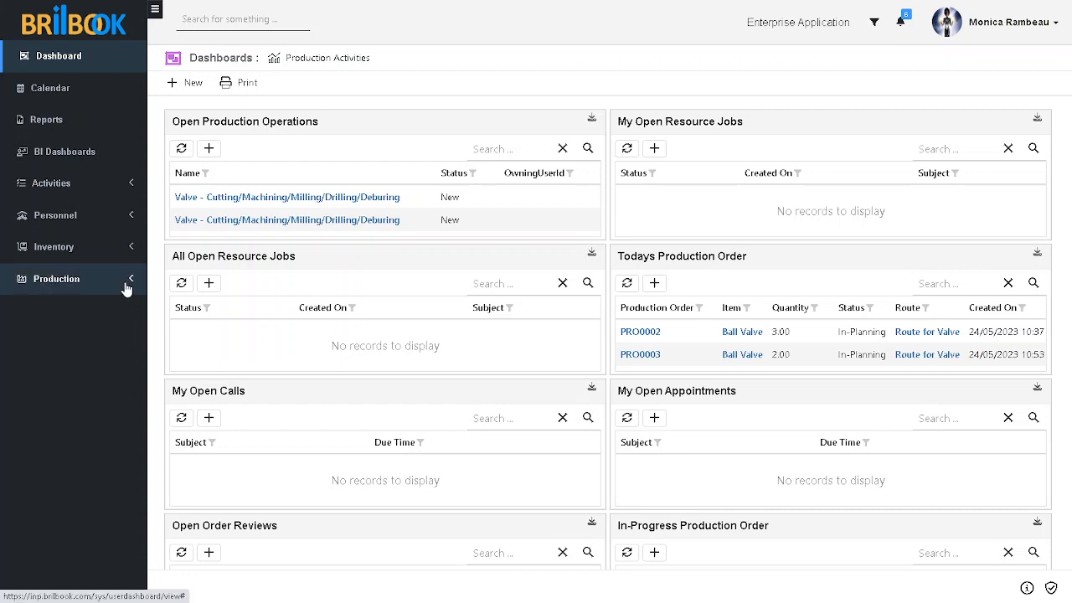
Open the subcontracting order from its latest notification and check its linked purchase order's status and its own details.
{"action": "left_click", "coordinate": [900, 25]}
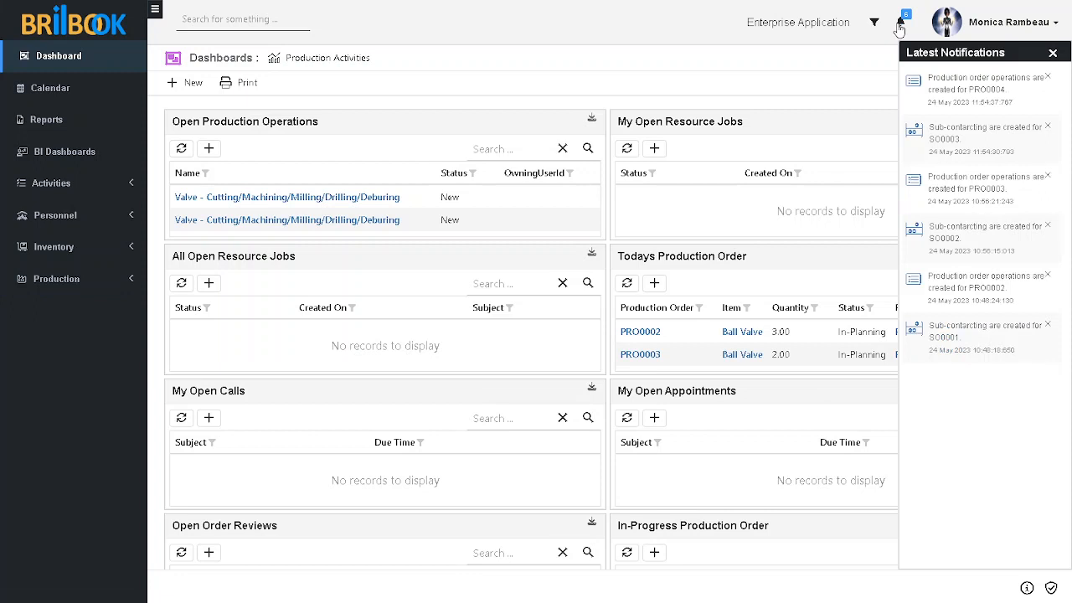
{"action": "left_click", "coordinate": [974, 135]}
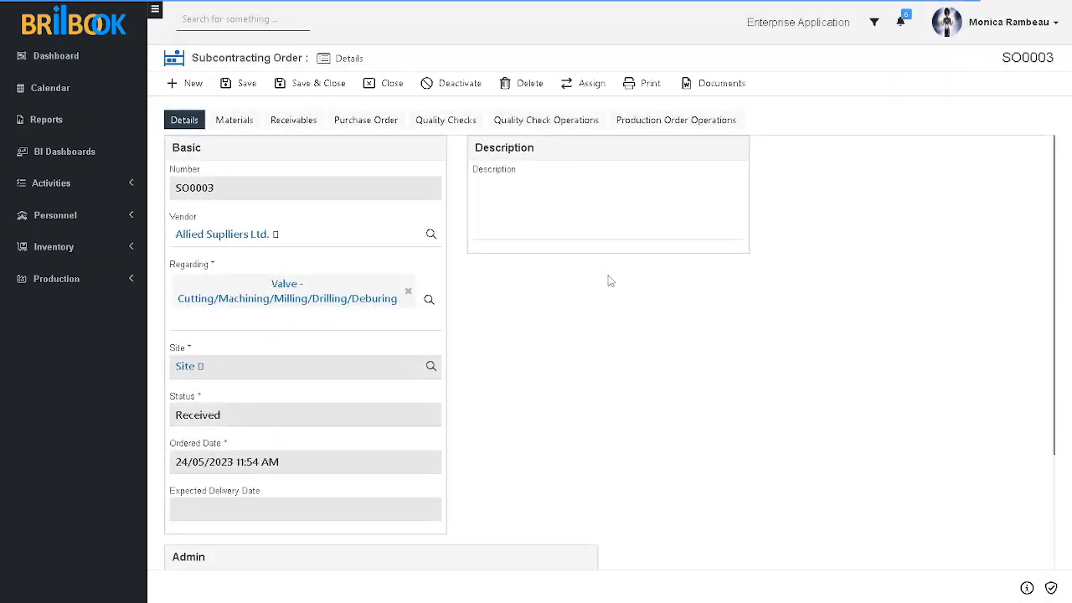
{"action": "left_click", "coordinate": [384, 122]}
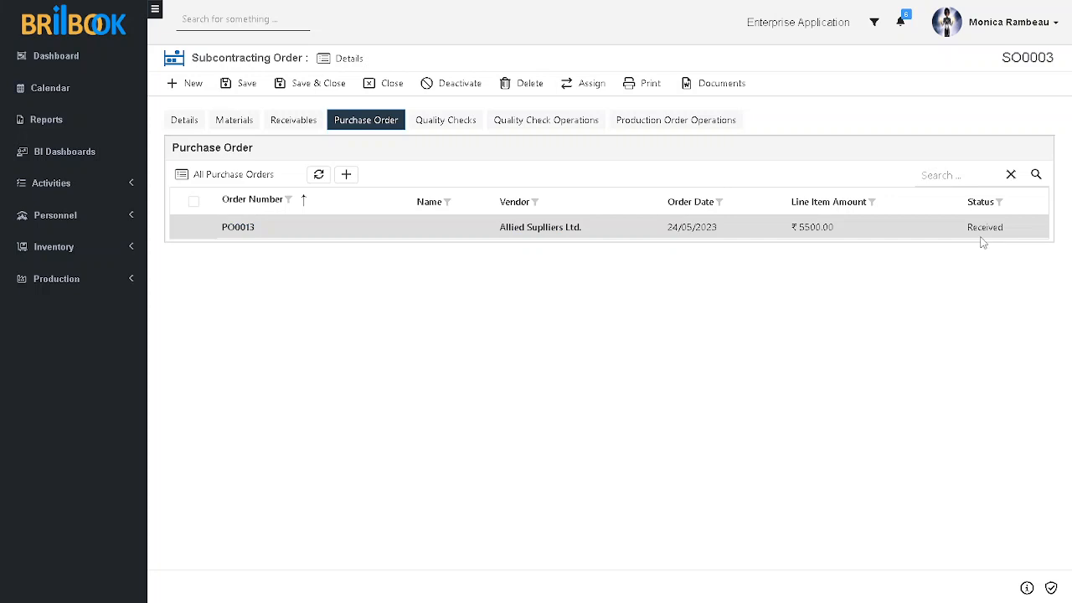
{"action": "left_click", "coordinate": [206, 122]}
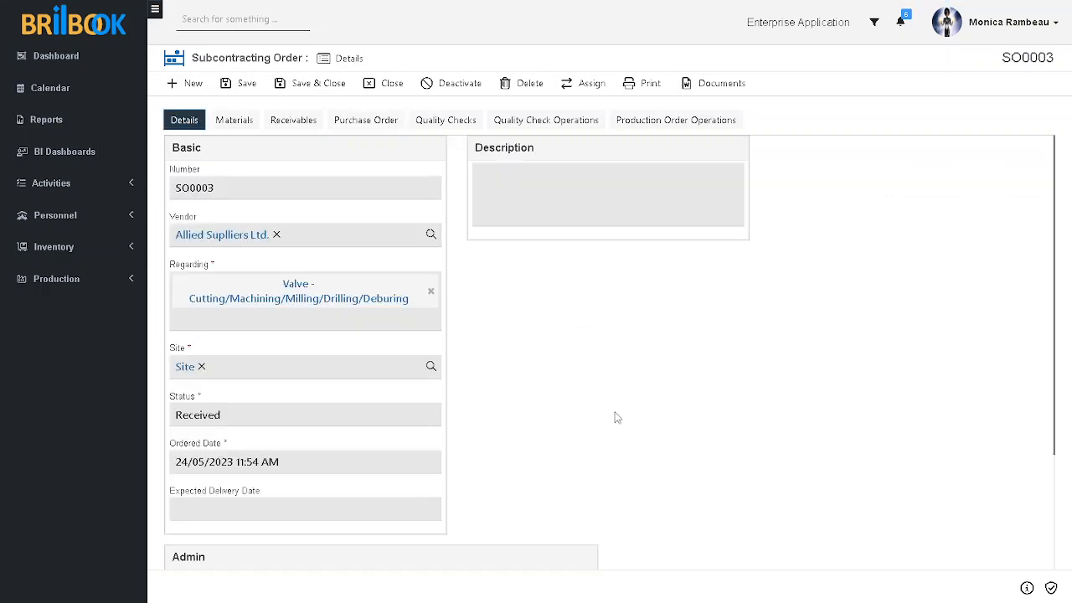